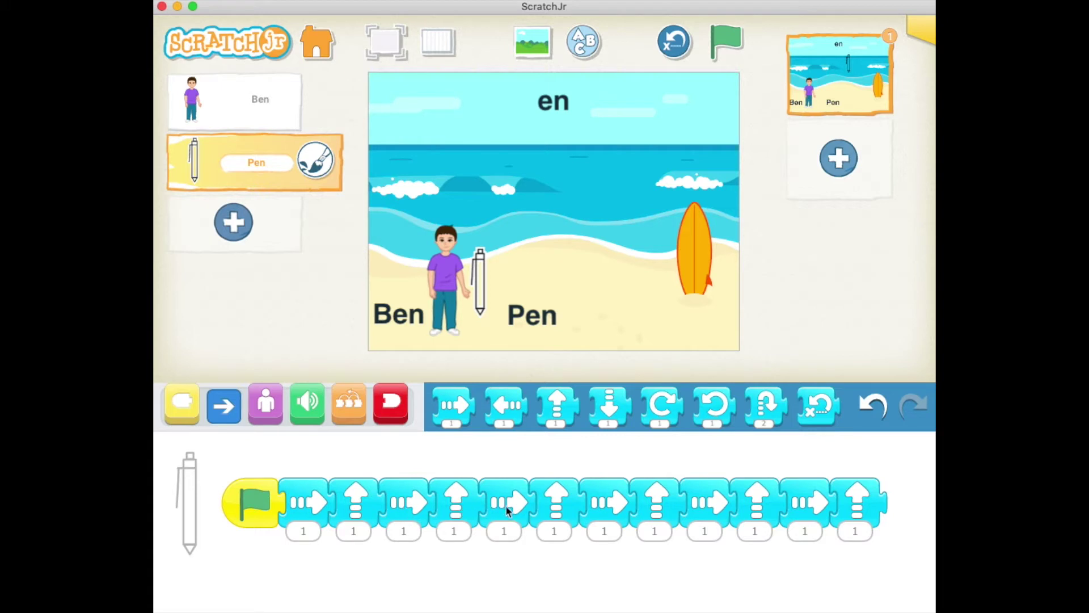
Step: Run the pen's script with the green flag, then return to the My Projects list
left_click(725, 44)
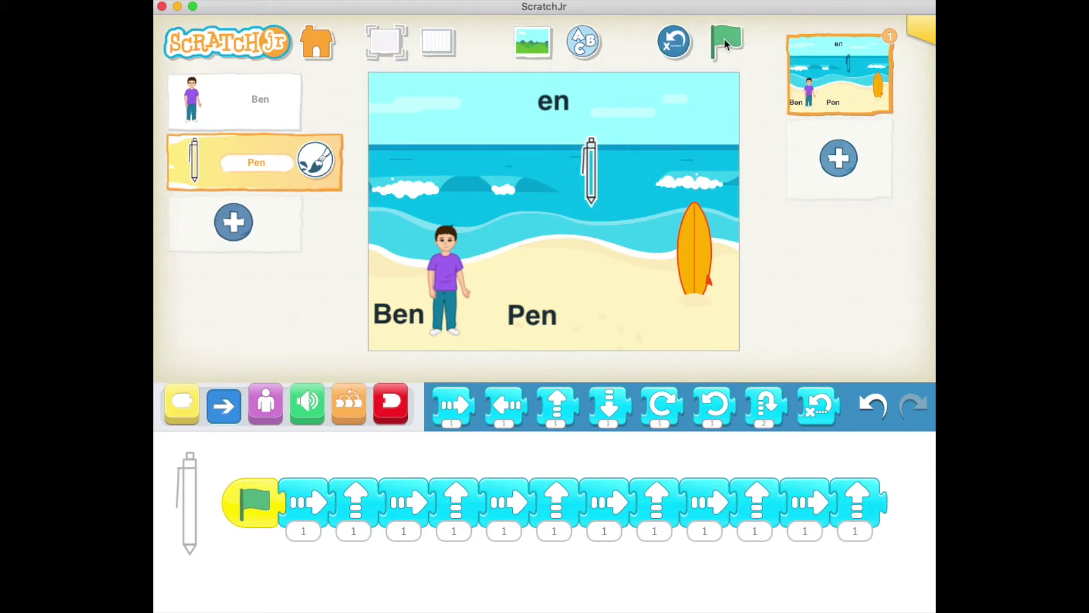
left_click(316, 42)
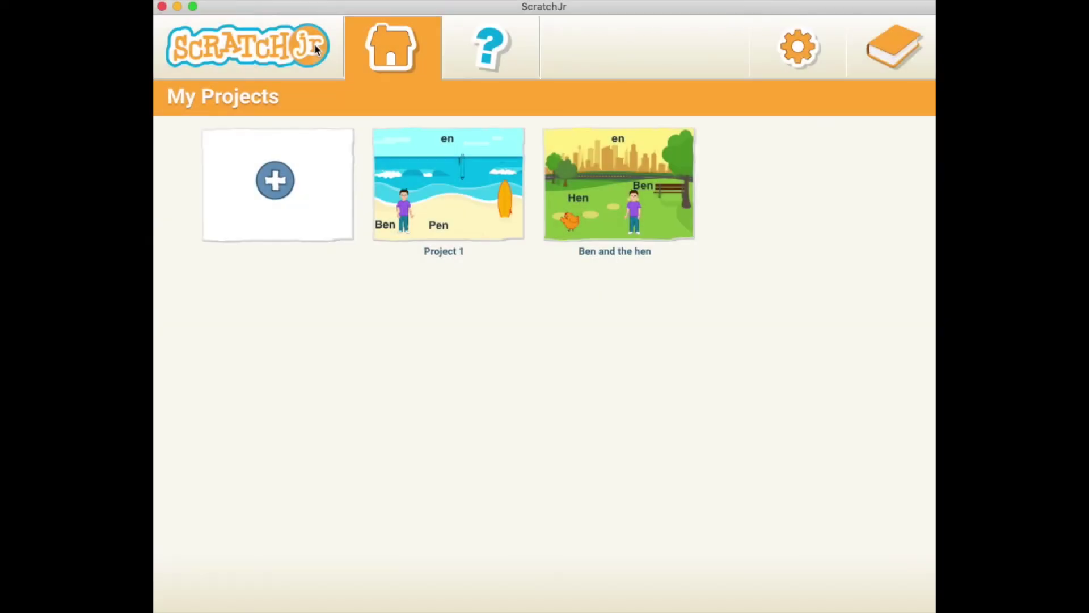
Step: Start a new project and delete the default Tic character
left_click(278, 192)
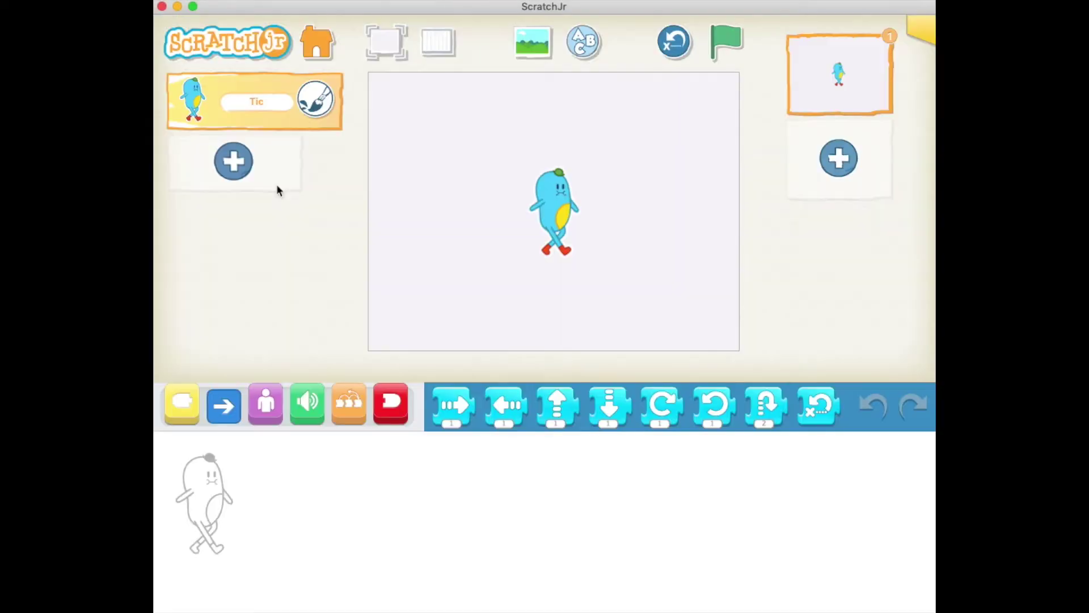
left_click(558, 210)
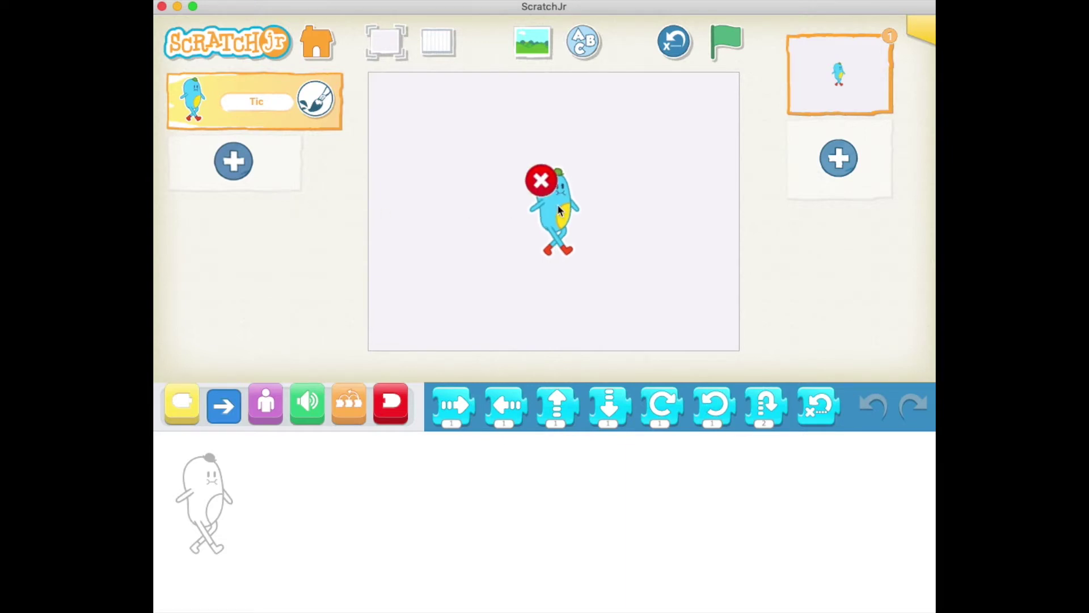
left_click(538, 178)
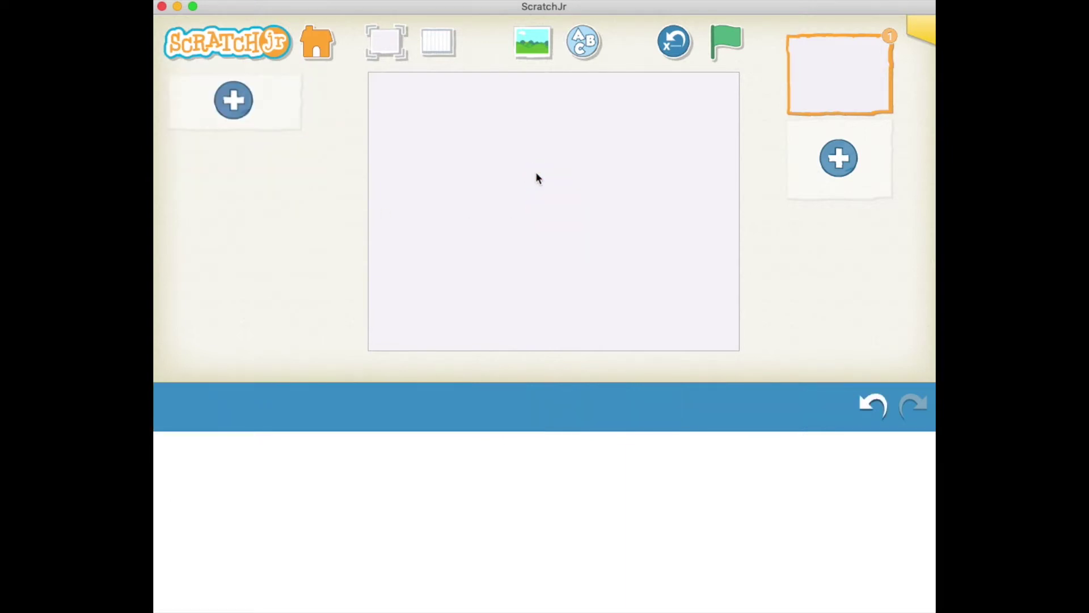
Step: Set the page background to the Beach Day scene
left_click(534, 39)
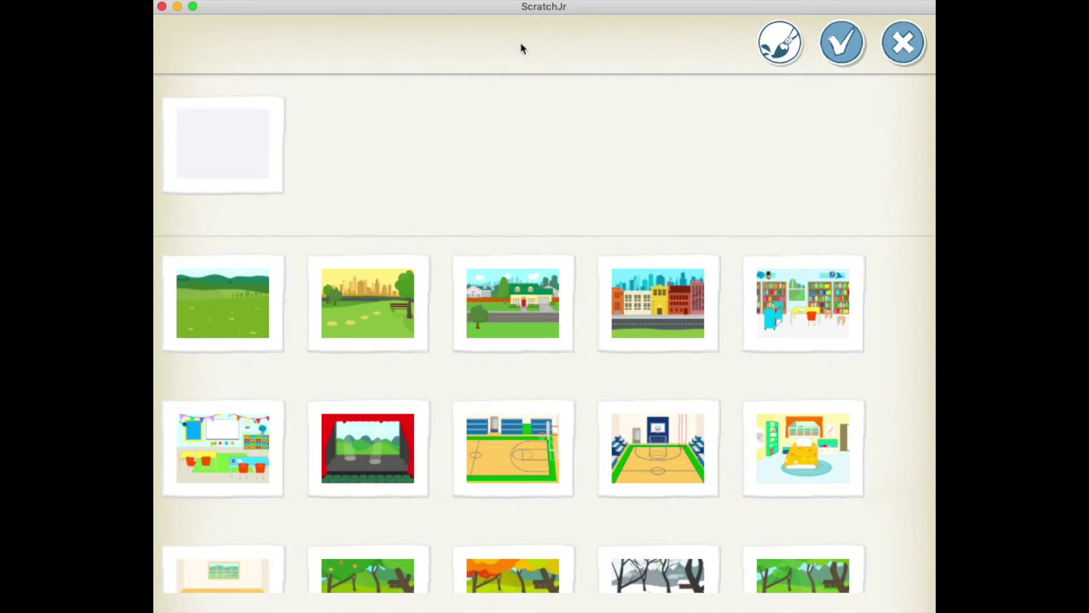
scroll(495, 192, "down", 5)
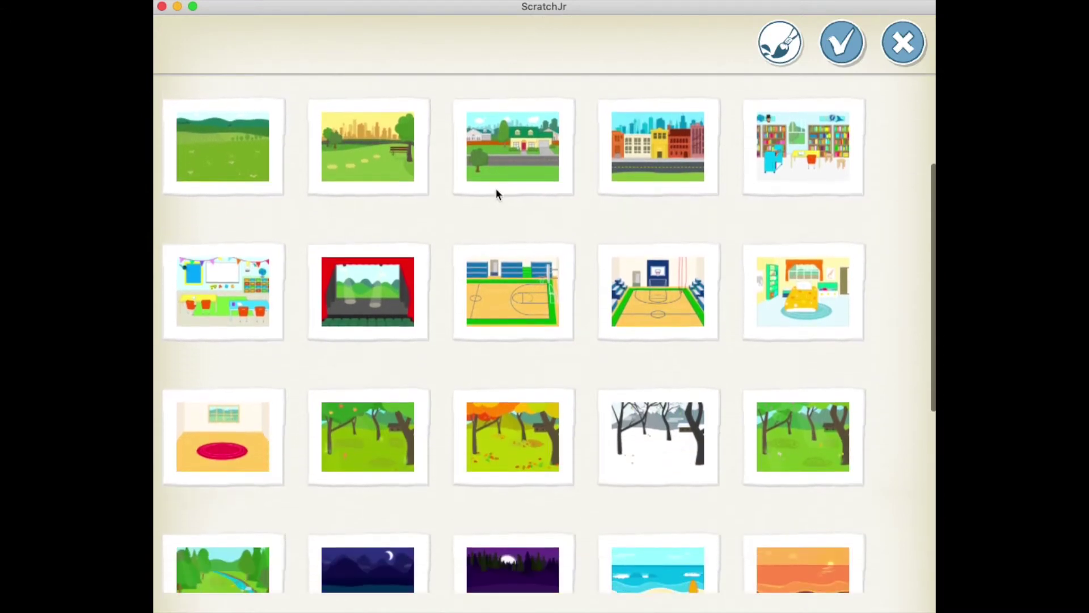
scroll(496, 190, "down", 5)
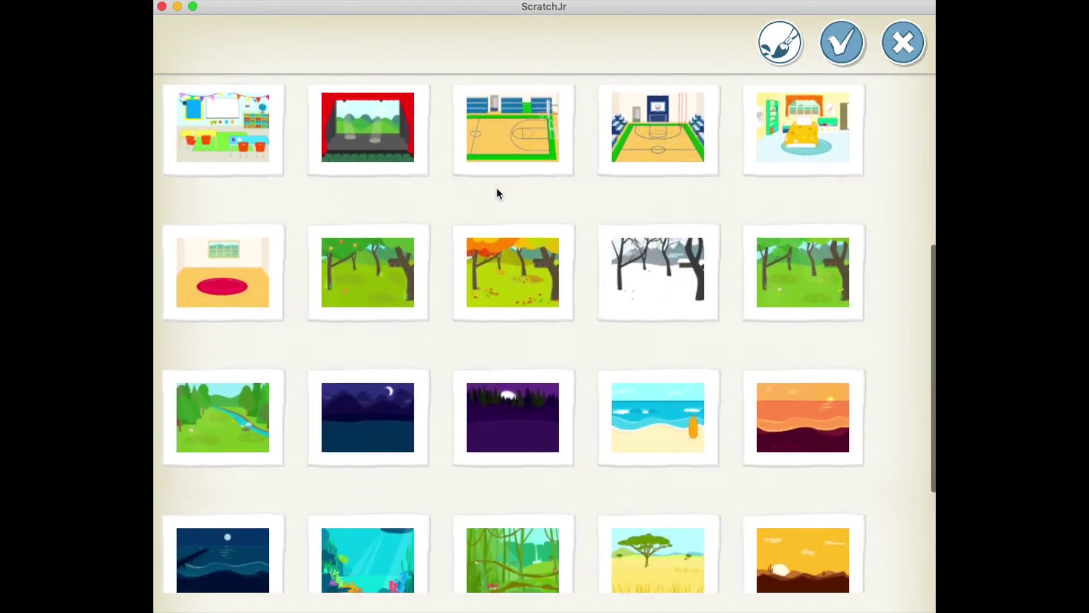
left_click(664, 361)
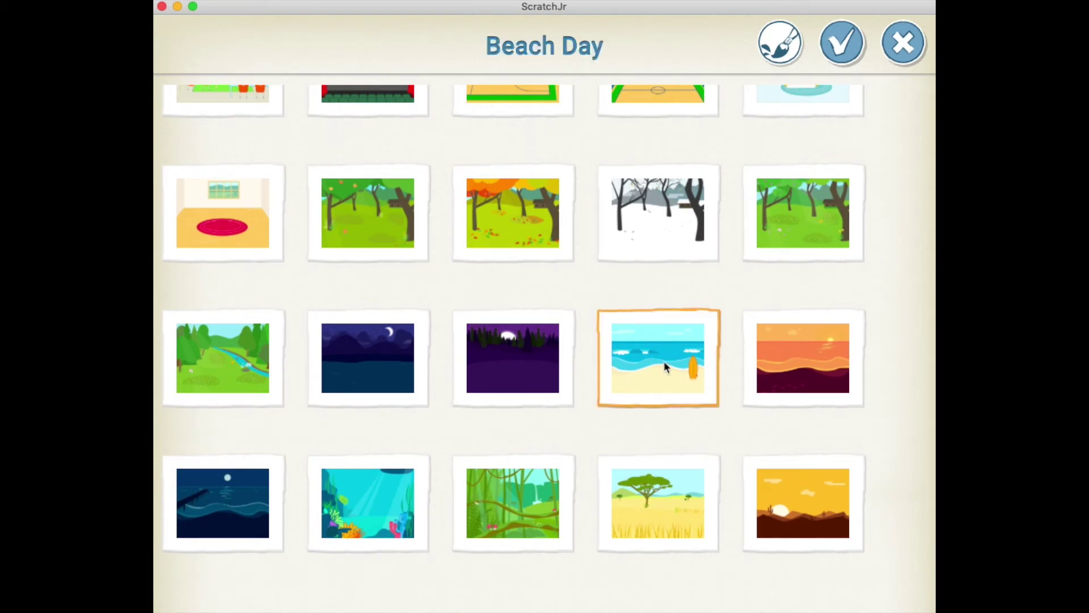
left_click(844, 47)
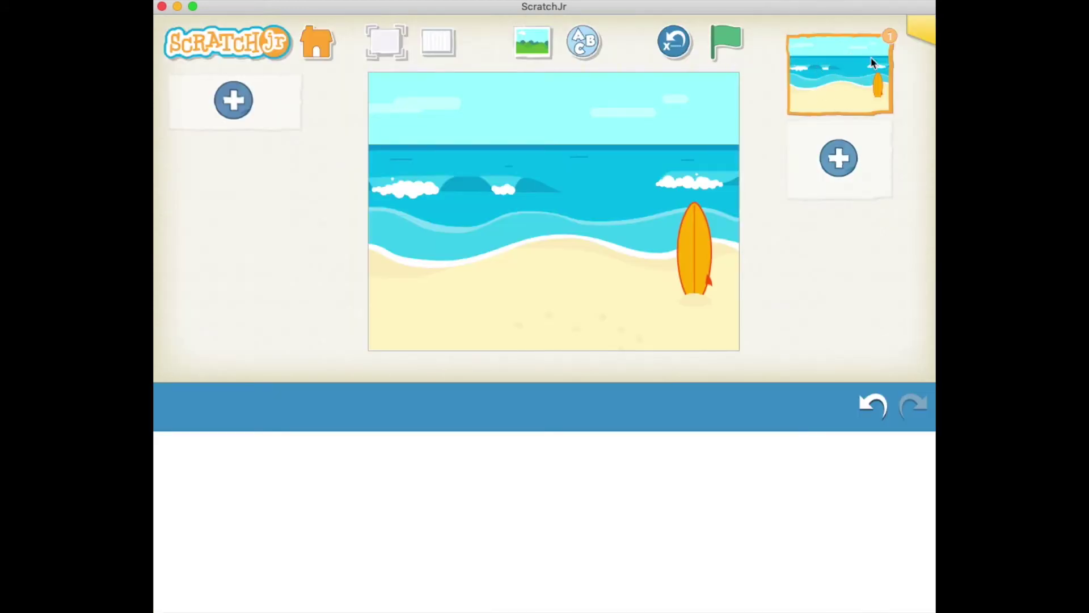
Step: Add the purple-shirt Child character and place him on the sand at the lower left
left_click(230, 102)
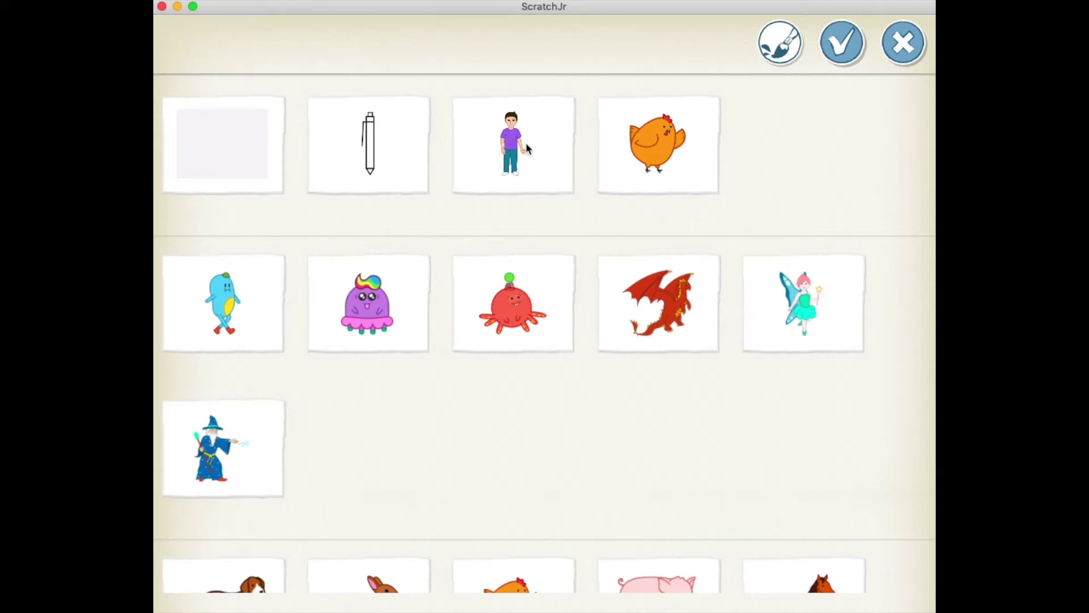
scroll(526, 149, "down", 10)
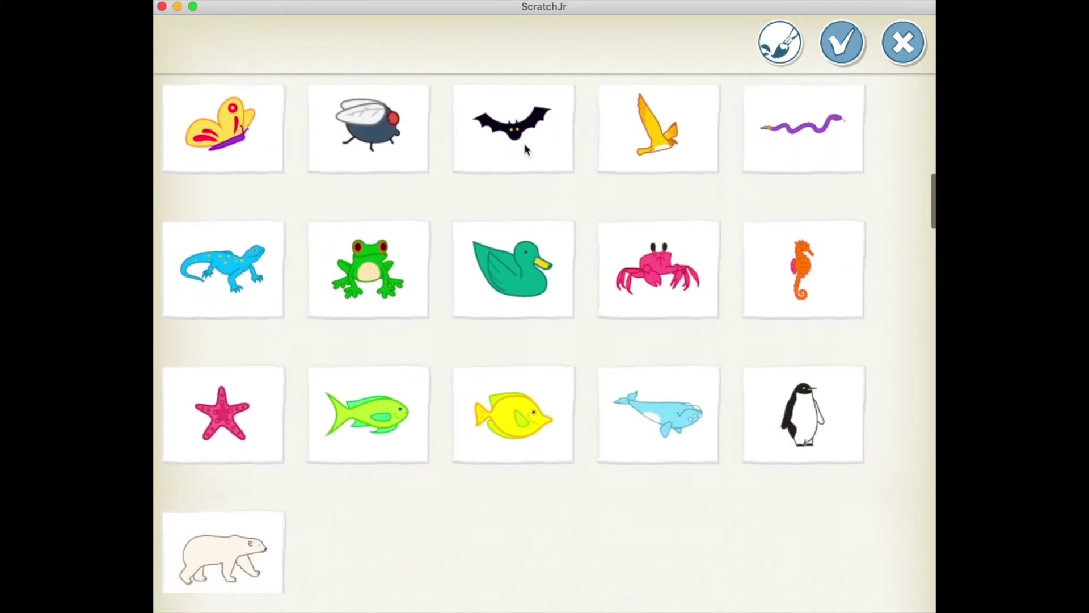
scroll(524, 143, "down", 10)
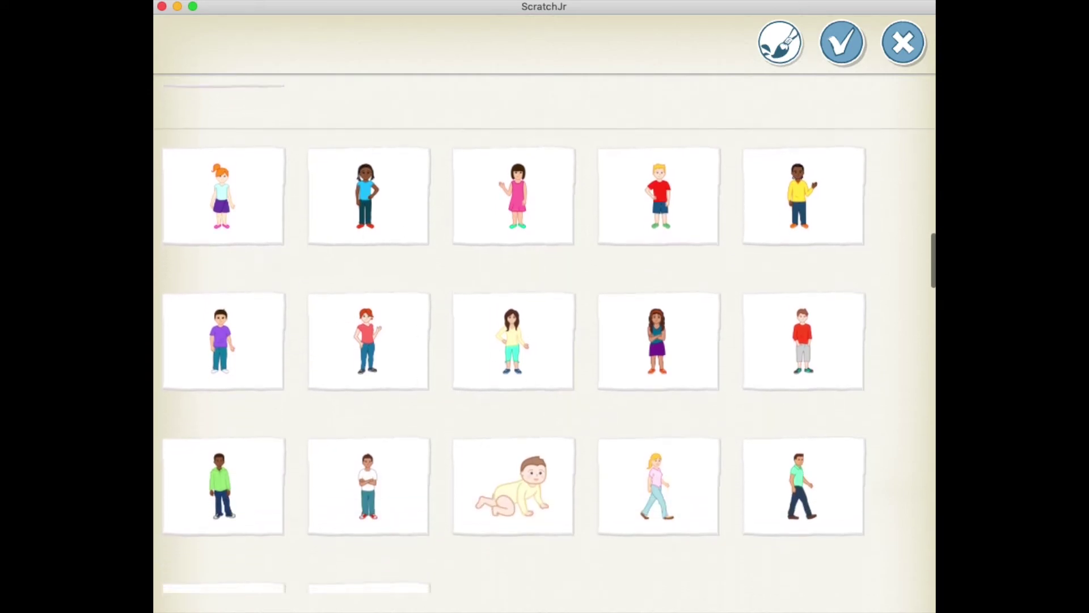
left_click(248, 344)
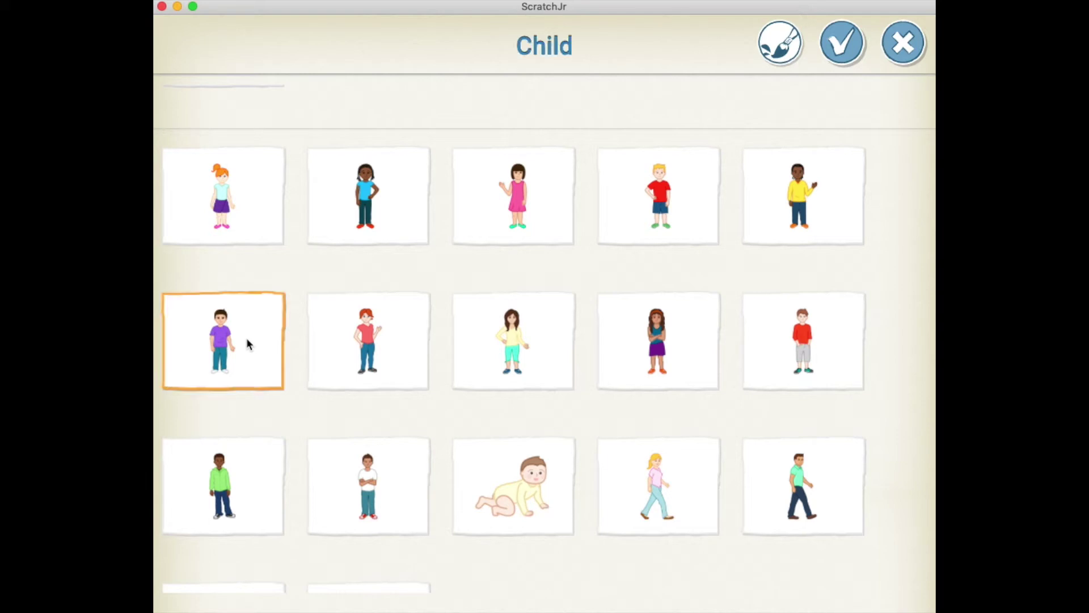
left_click(851, 45)
left_click_drag(553, 210, 452, 287)
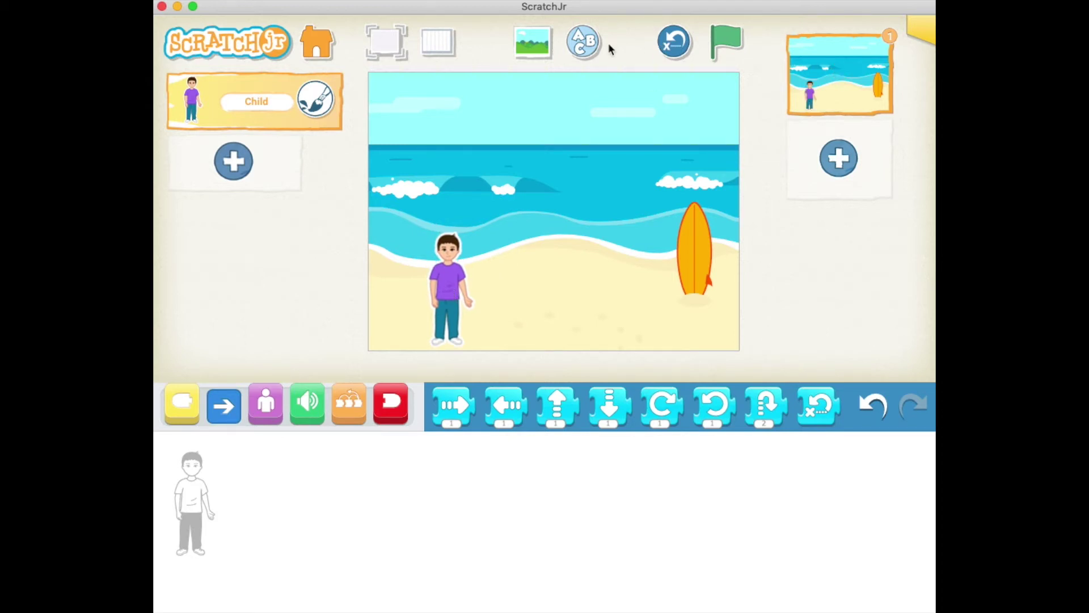
left_click(574, 42)
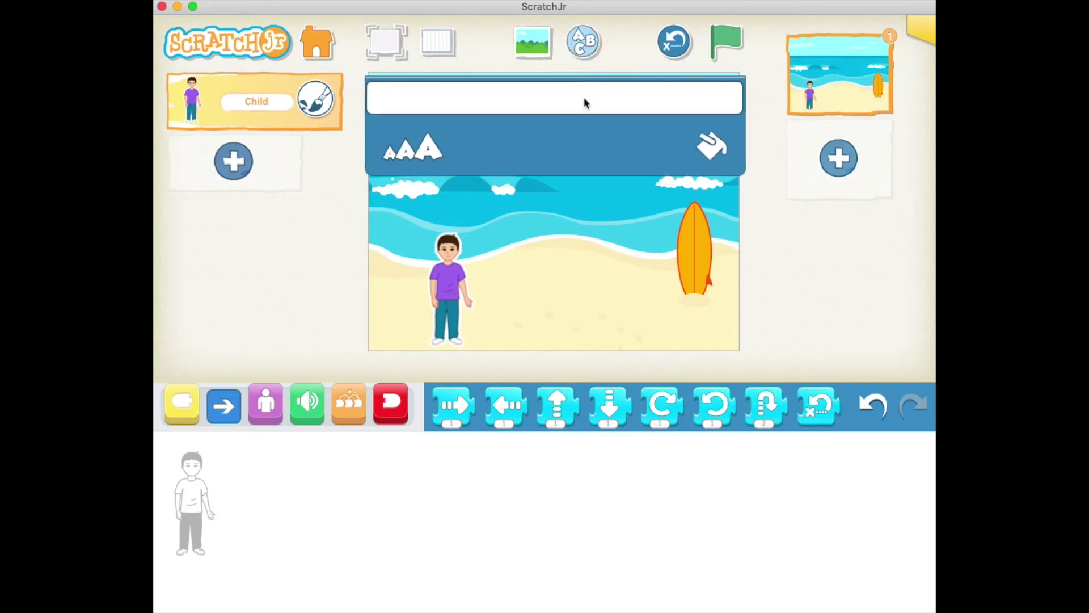
Step: Add 'en' and 'Ben' text labels, placing 'Ben' beside the boy
type("en")
key("Return")
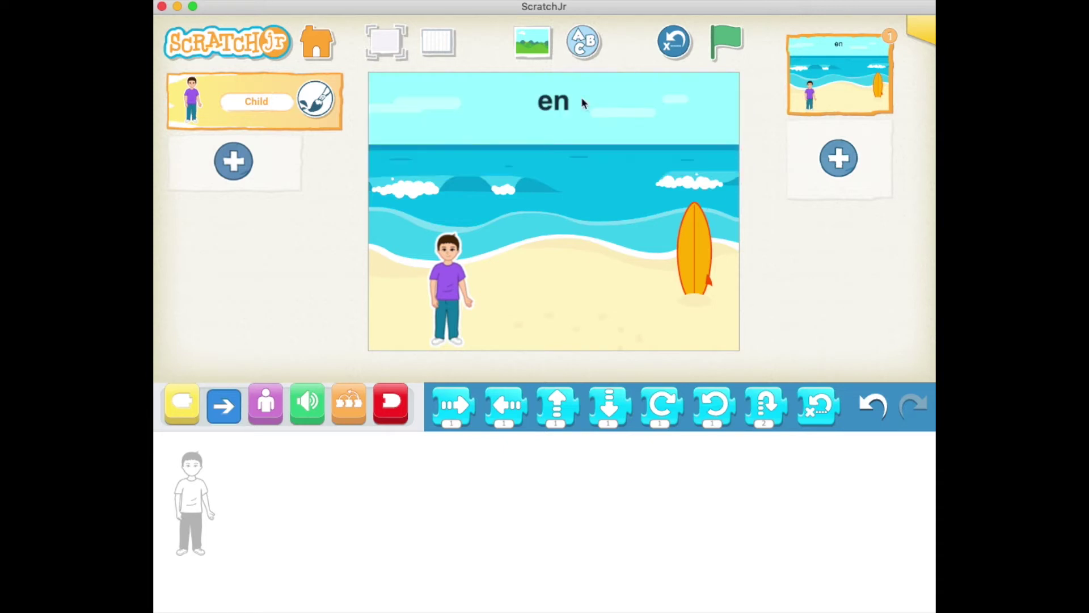
left_click(583, 42)
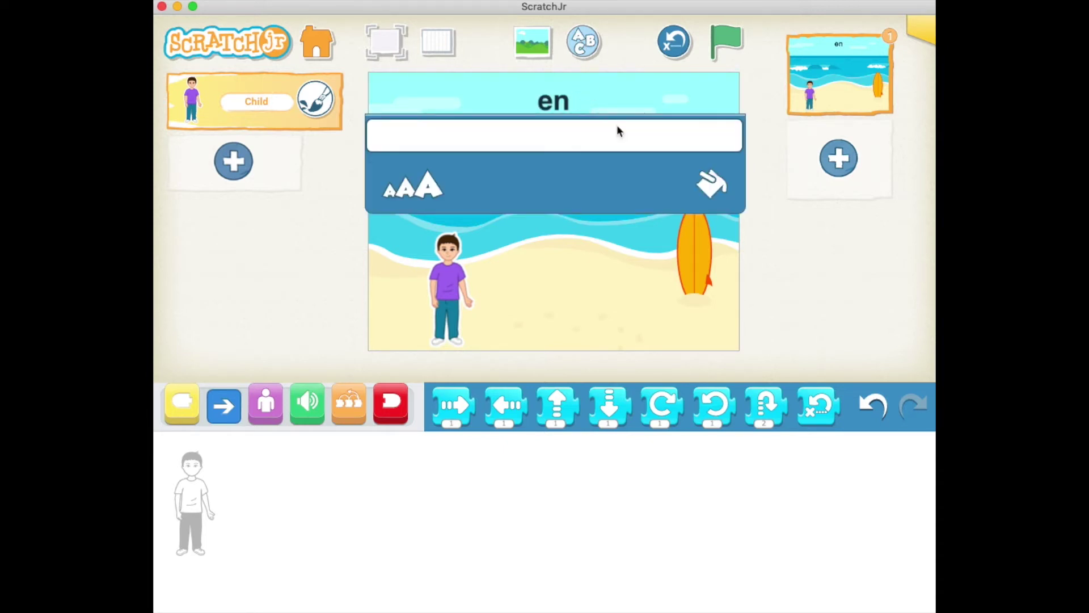
type("Ben")
key("Return")
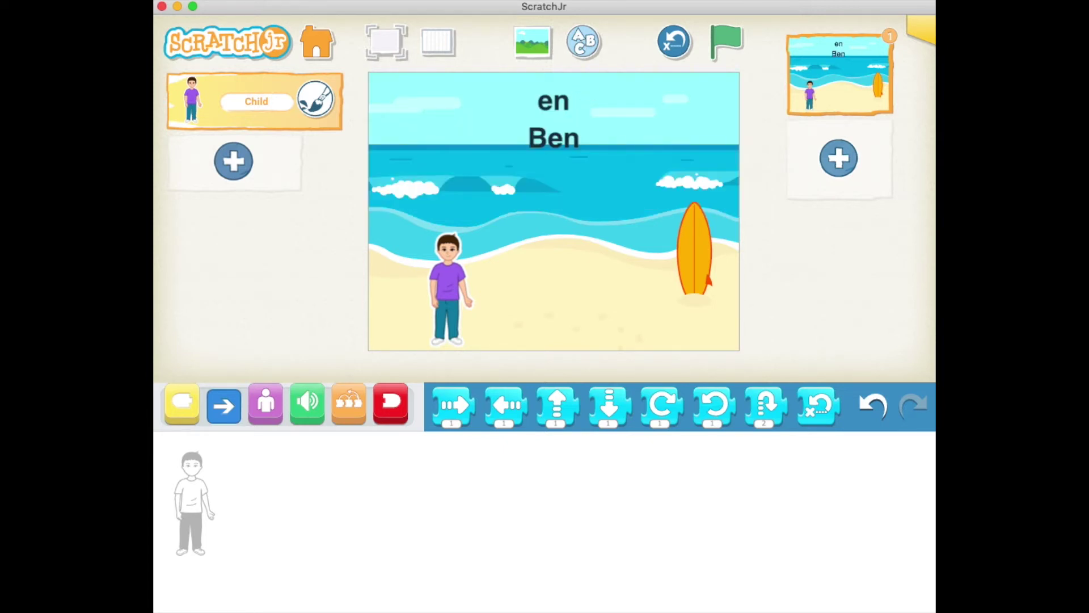
left_click_drag(557, 139, 404, 313)
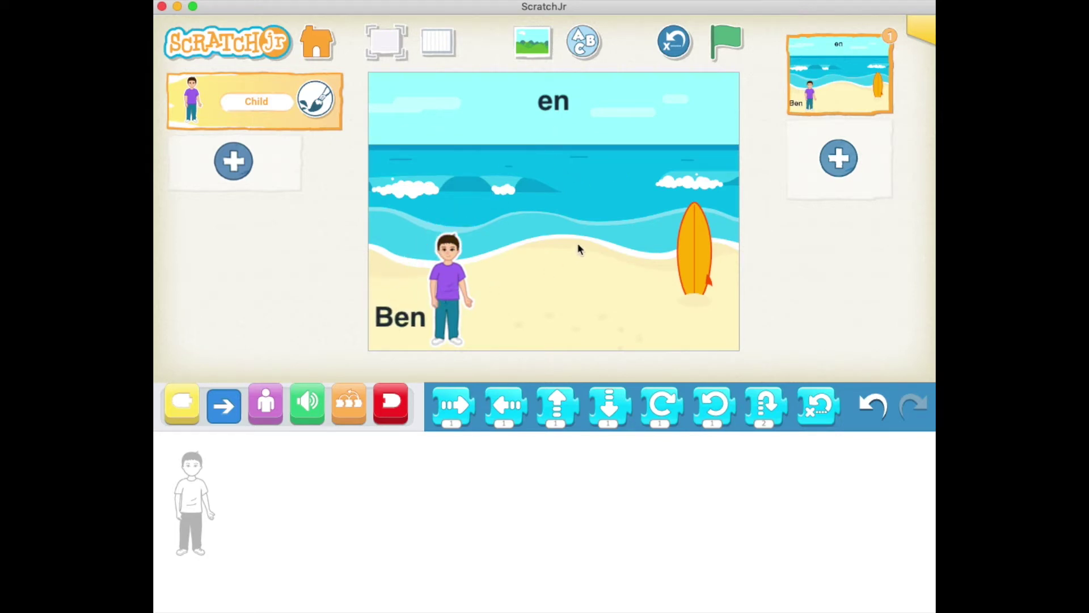
Step: Rename the Child character to Ben
left_click(316, 100)
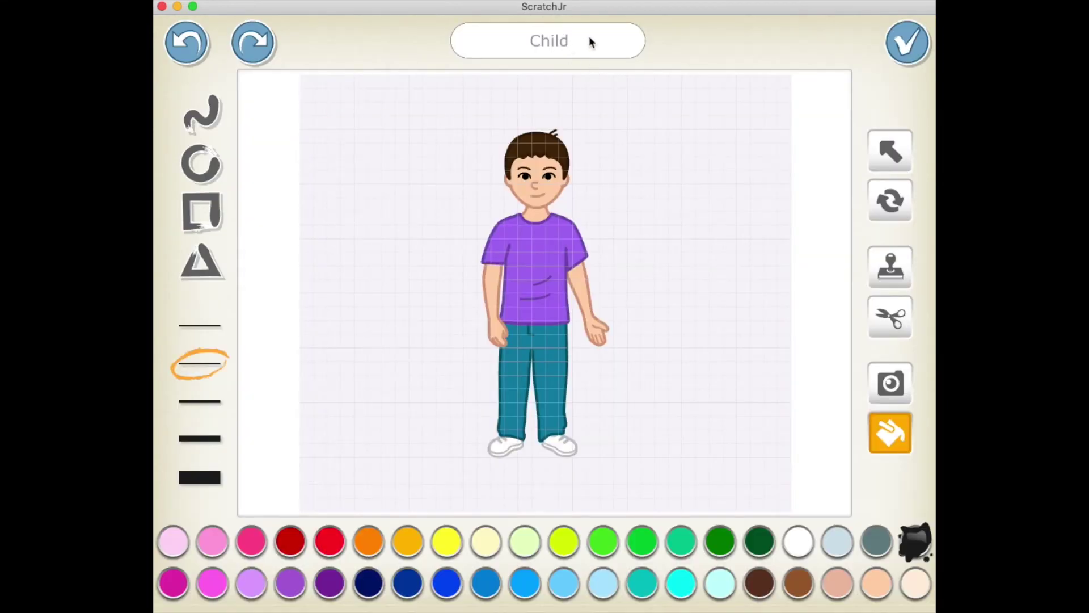
key("BackSpace")
key("BackSpace")
key("BackSpace")
key("BackSpace")
key("BackSpace")
type("Ben")
left_click(911, 50)
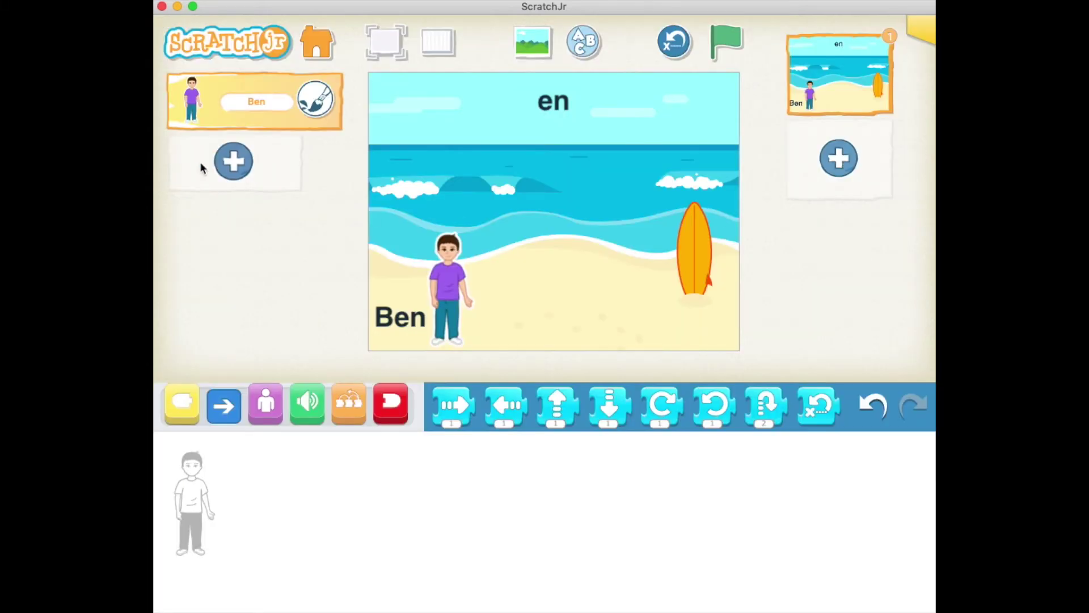
Step: Create a new blank character named 'Pen' in the paint editor
left_click(236, 169)
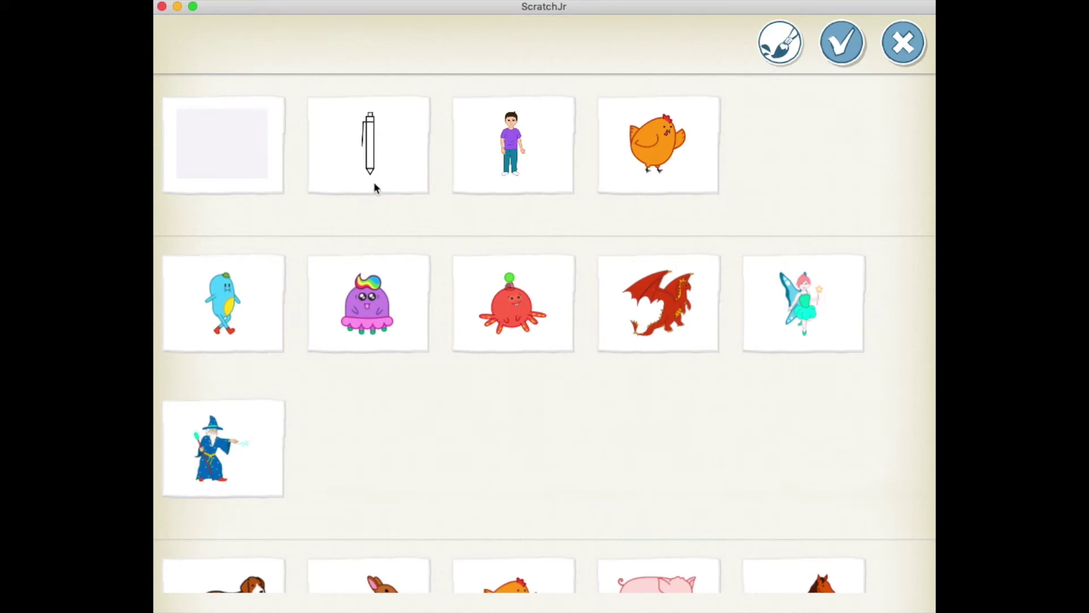
left_click(395, 147)
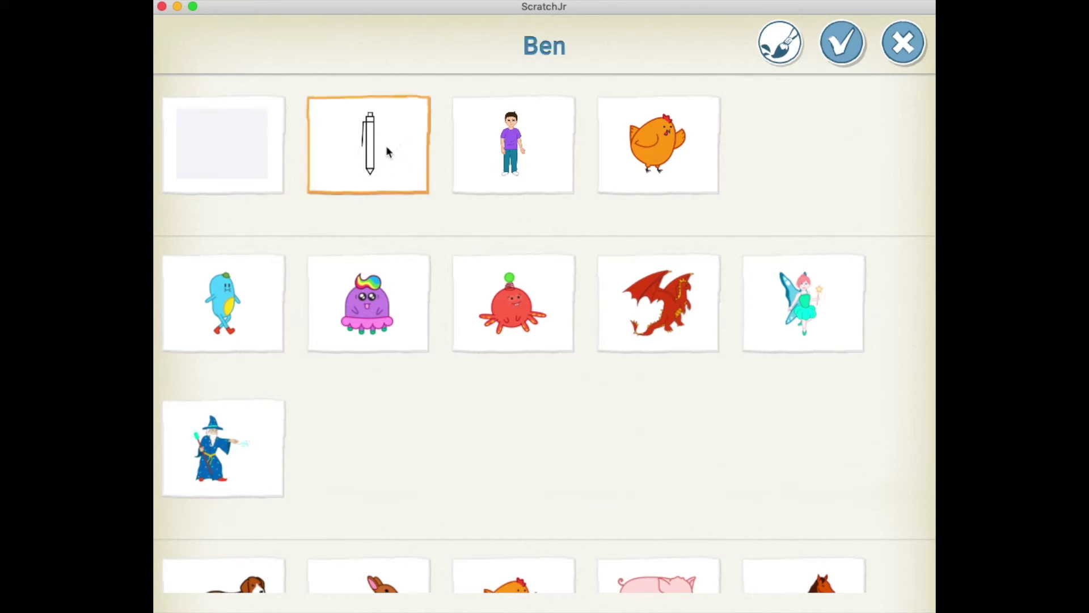
left_click(238, 149)
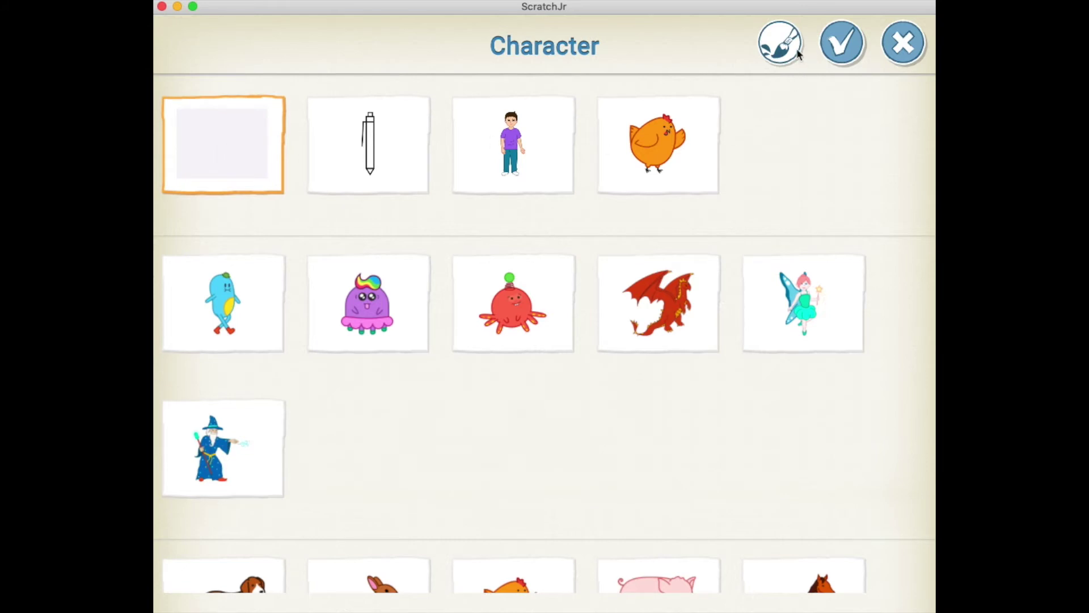
left_click(781, 45)
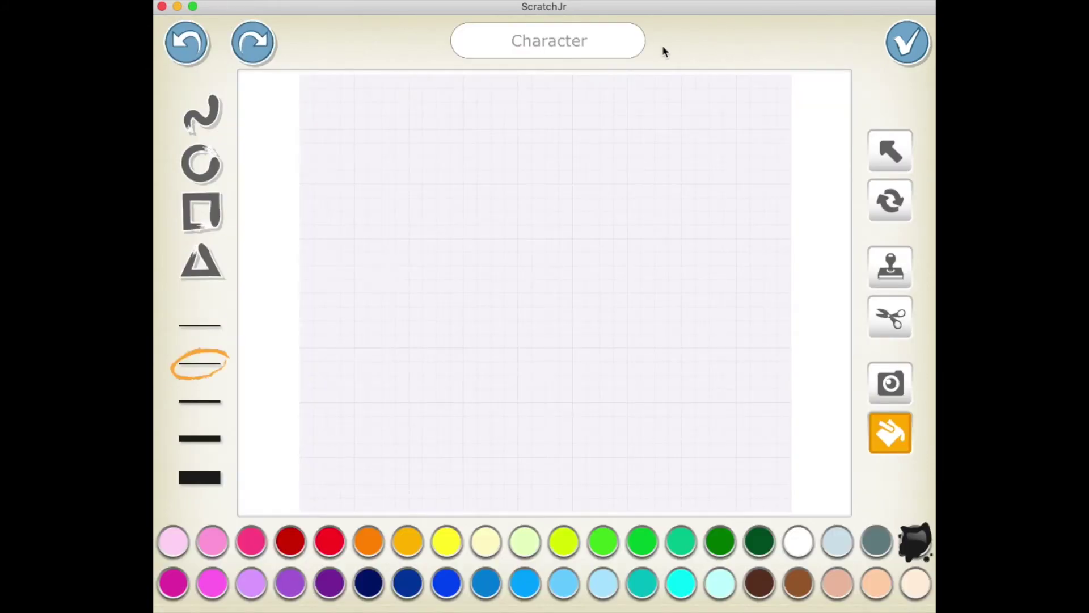
left_click(564, 43)
type("Pen")
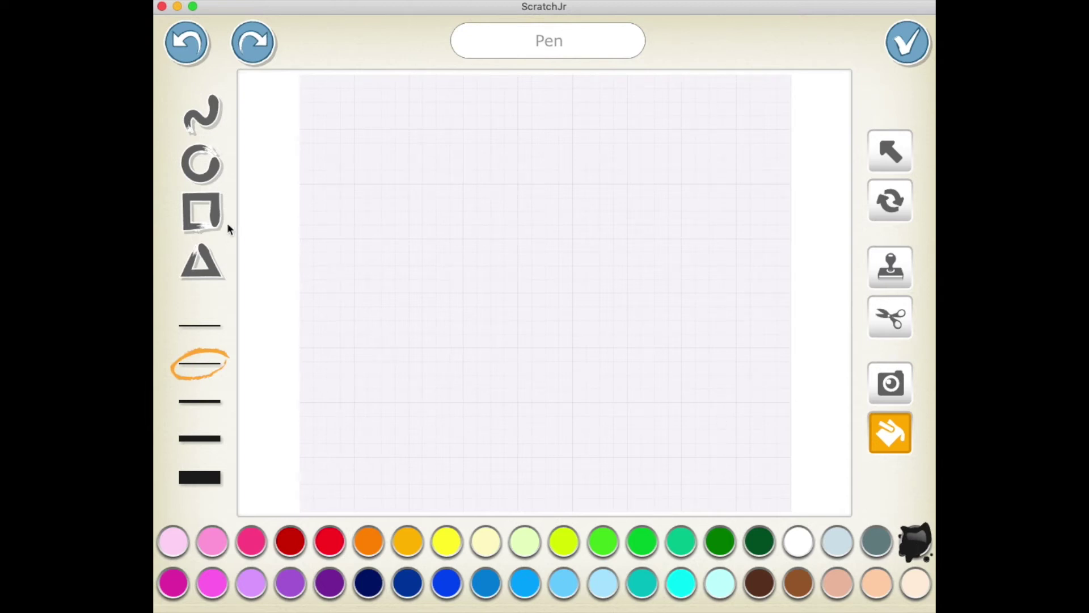
Step: Draw a tall rectangle pen body with a triangle tip attached below it
left_click(206, 219)
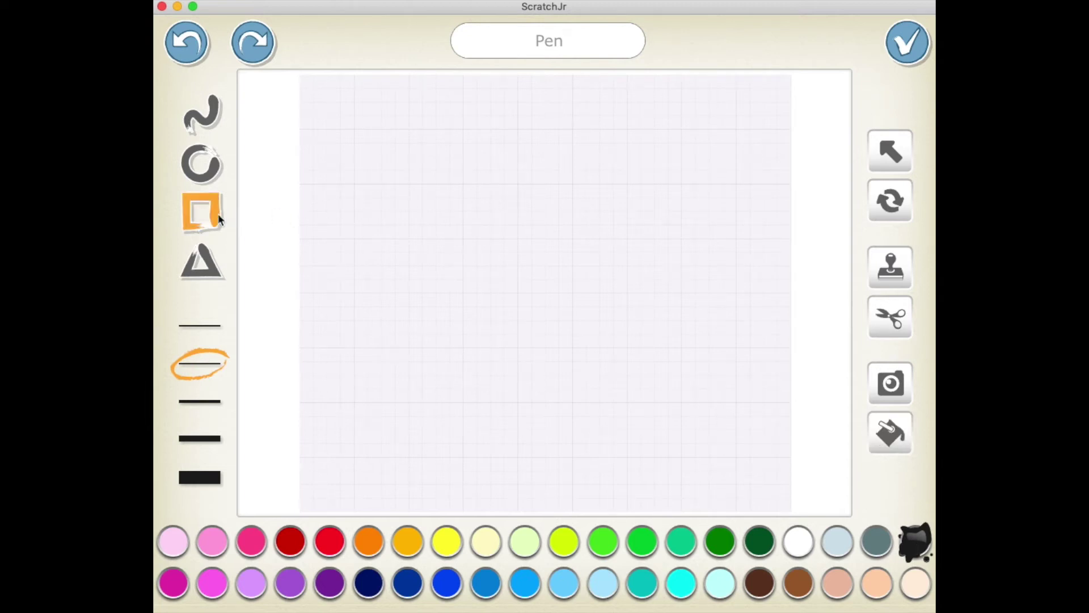
mouse_move(483, 162)
left_mouse_down()
mouse_move(508, 234)
mouse_move(505, 326)
mouse_move(505, 280)
left_mouse_up()
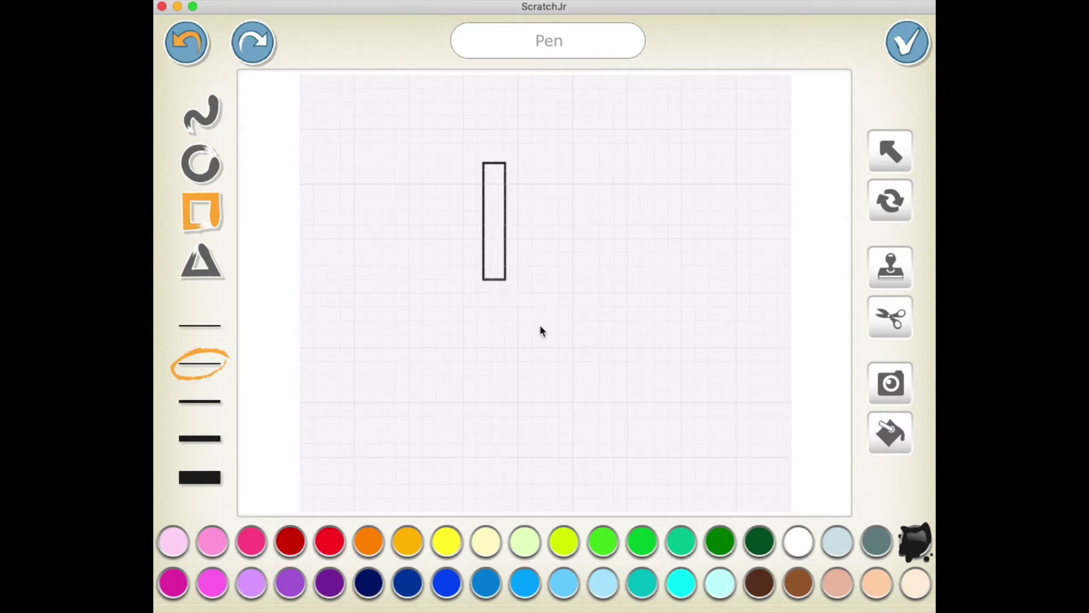
left_click(198, 271)
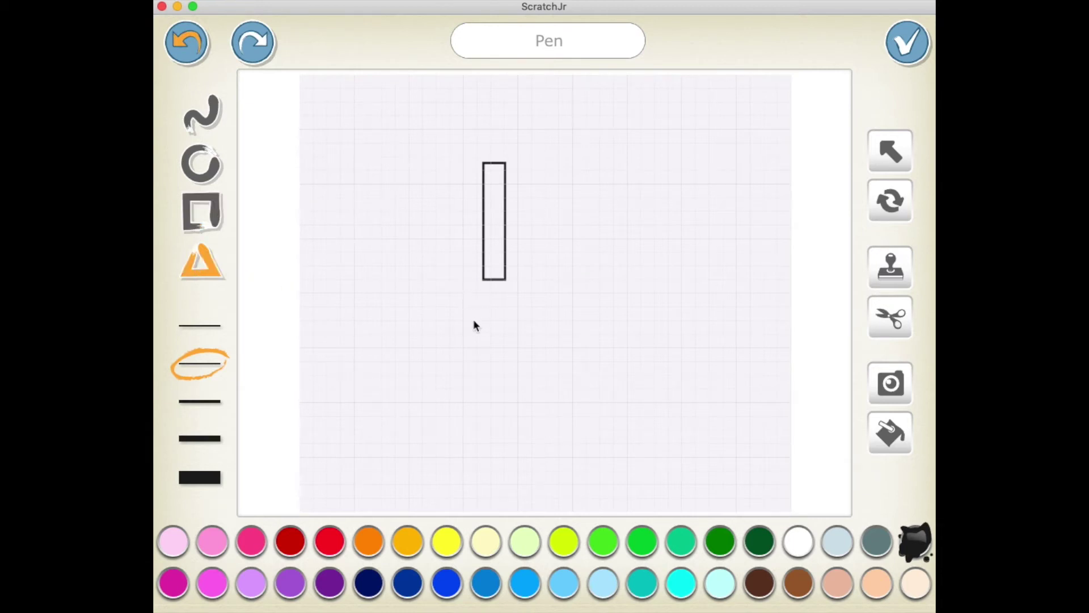
left_click_drag(477, 316, 502, 301)
left_click(888, 156)
left_click(492, 306)
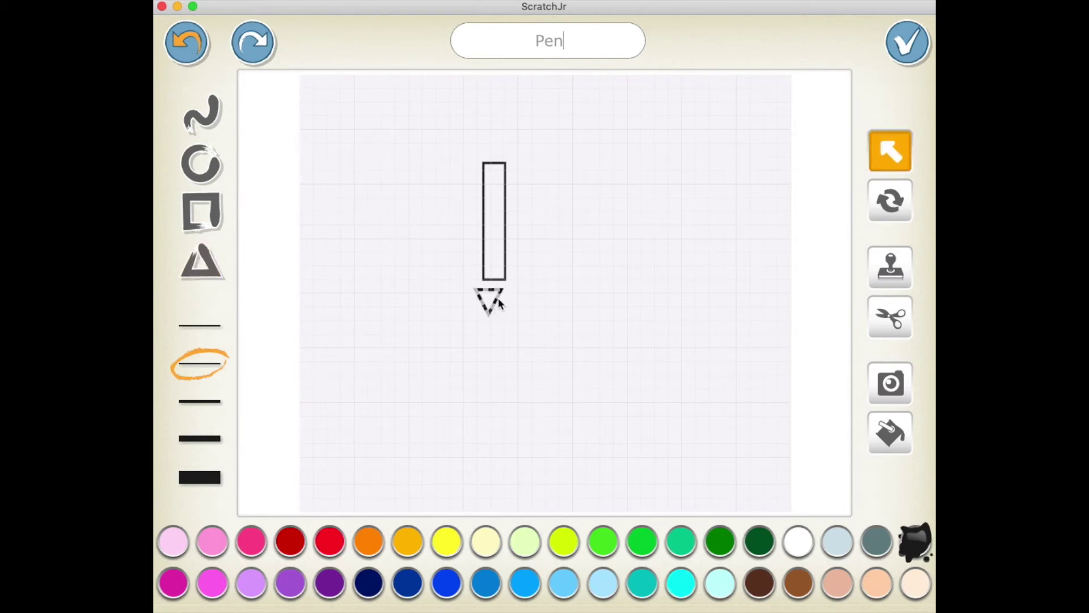
left_click_drag(493, 307, 497, 301)
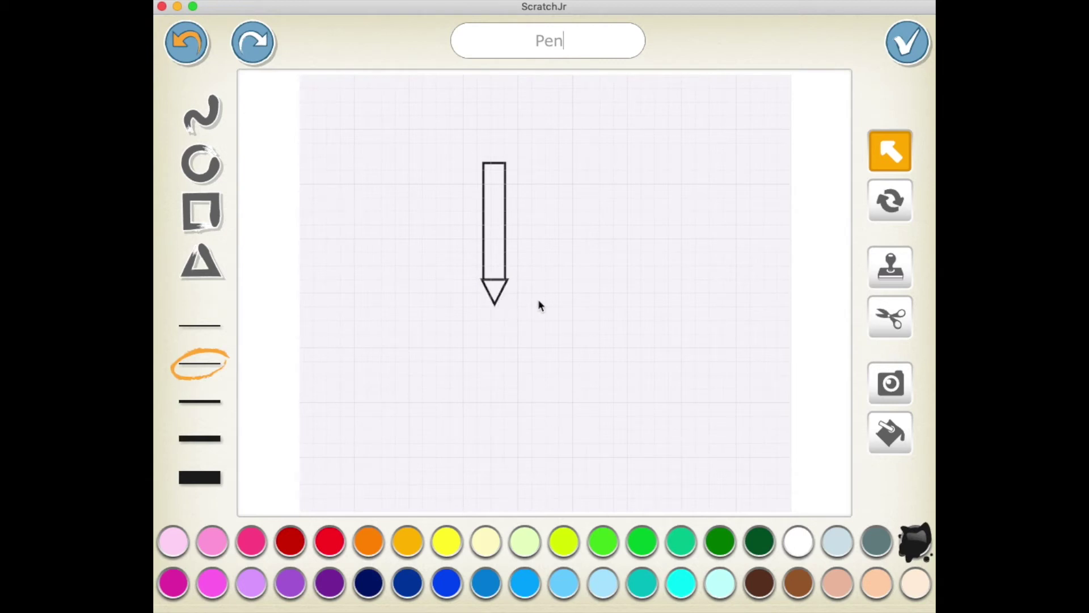
left_click_drag(493, 294, 497, 298)
Step: Draw a freehand line across the top of the pencil body
left_click(214, 118)
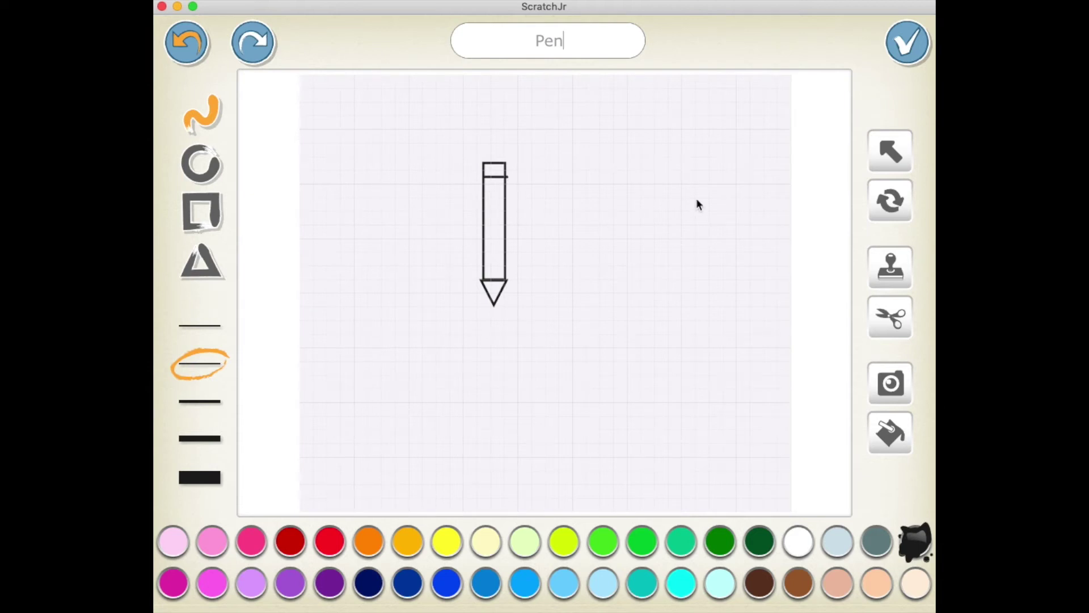
left_click(190, 51)
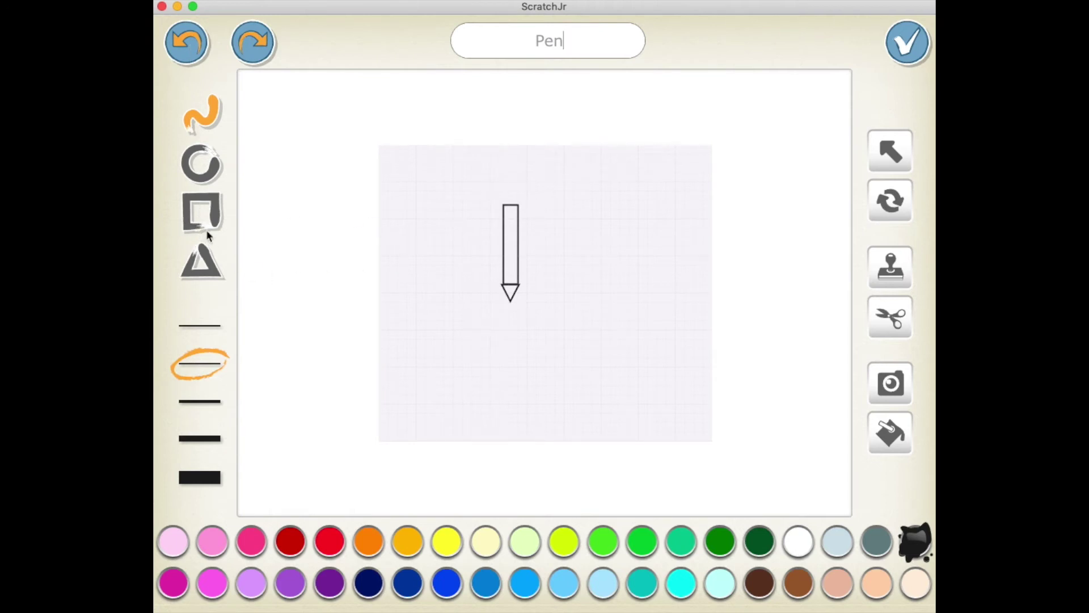
left_click(518, 221)
key("super+z")
left_click_drag(504, 216, 519, 217)
left_click(194, 213)
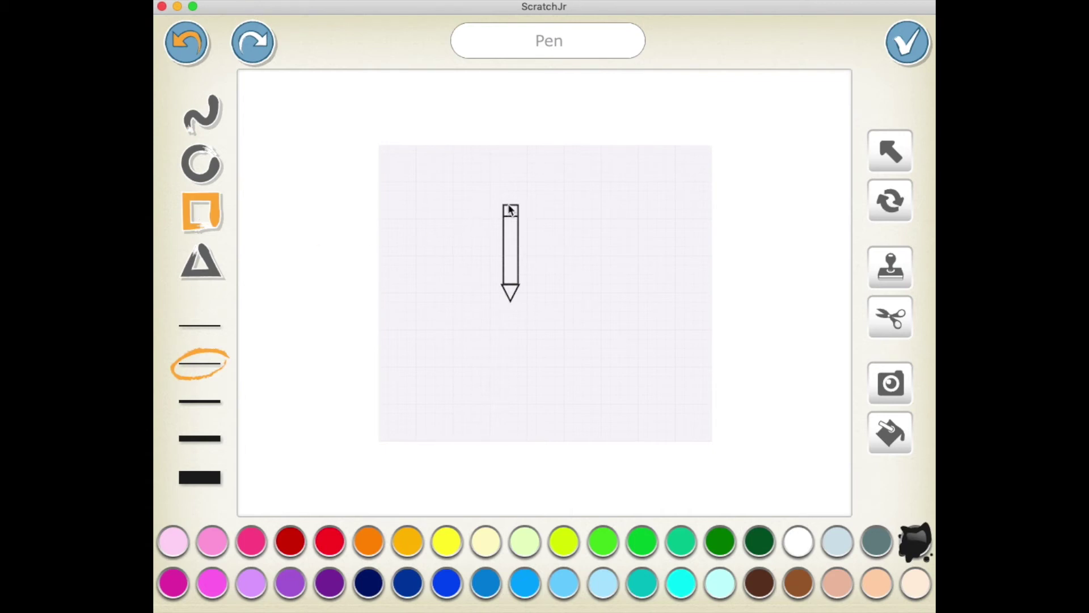
Step: Add a small rectangle cap centred on the pencil top and try a side clip stroke
left_click_drag(505, 204, 513, 198)
left_click(889, 151)
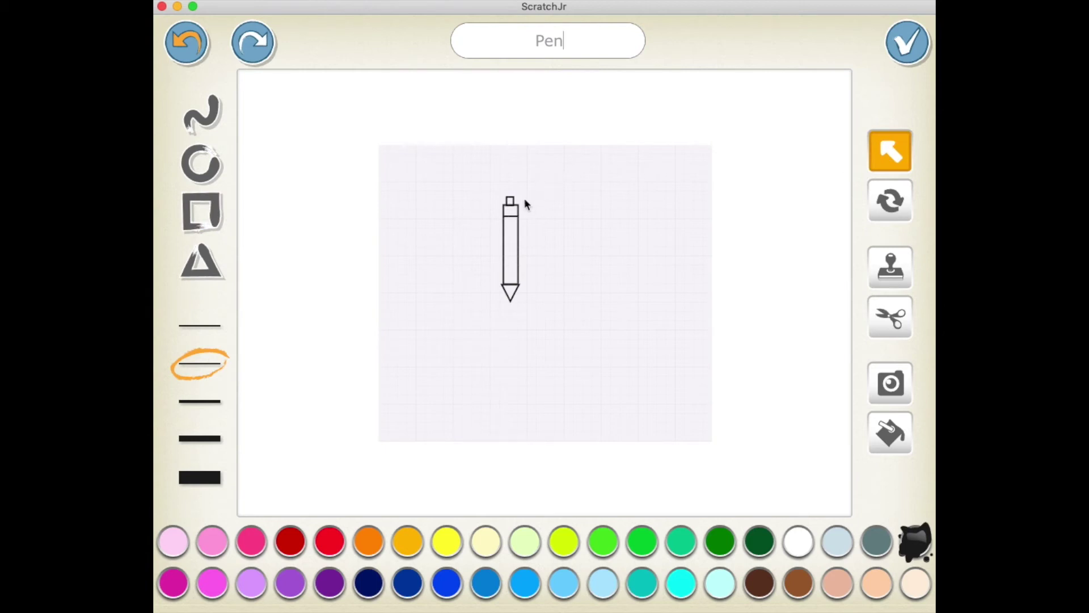
left_click_drag(512, 201, 520, 203)
left_click(204, 120)
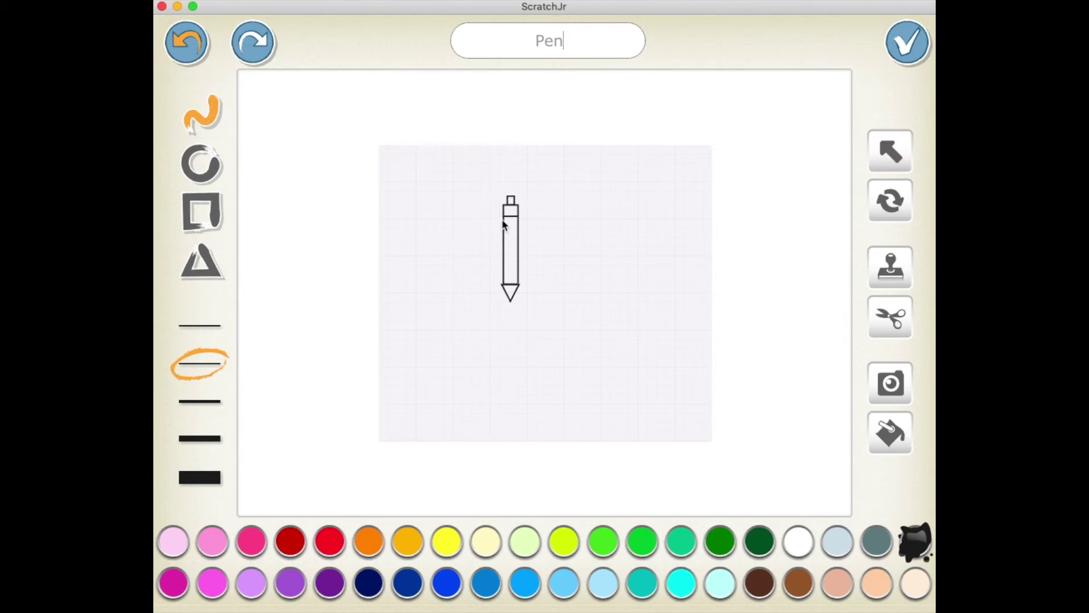
mouse_move(503, 216)
left_mouse_down()
mouse_move(493, 216)
mouse_move(497, 243)
left_mouse_up()
key("ctrl+z")
Step: Fill the pen body and cap light blue and save the Pen character
left_click(895, 441)
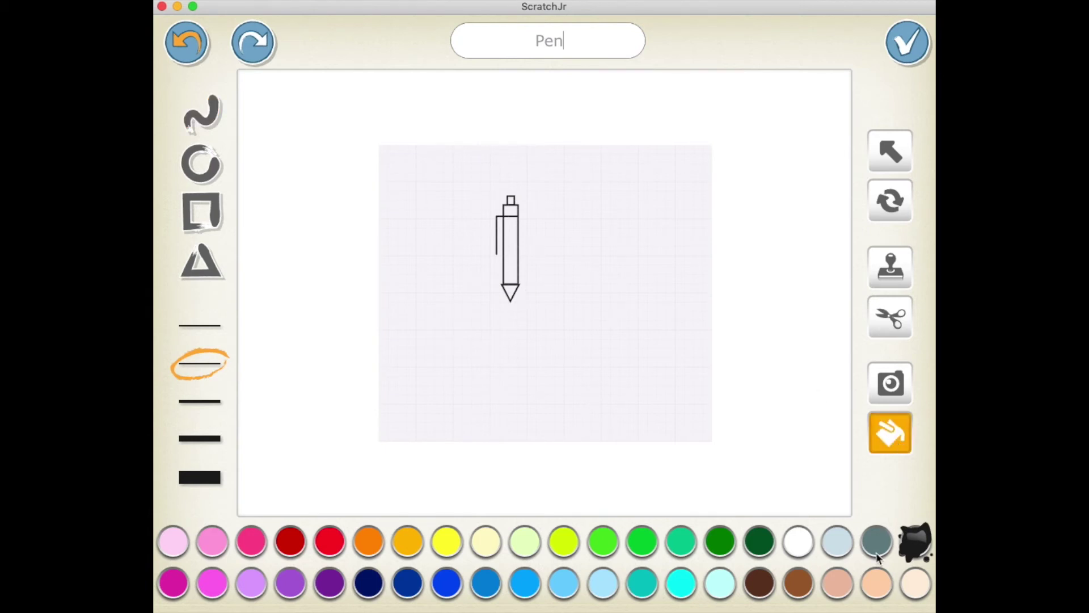
left_click(844, 551)
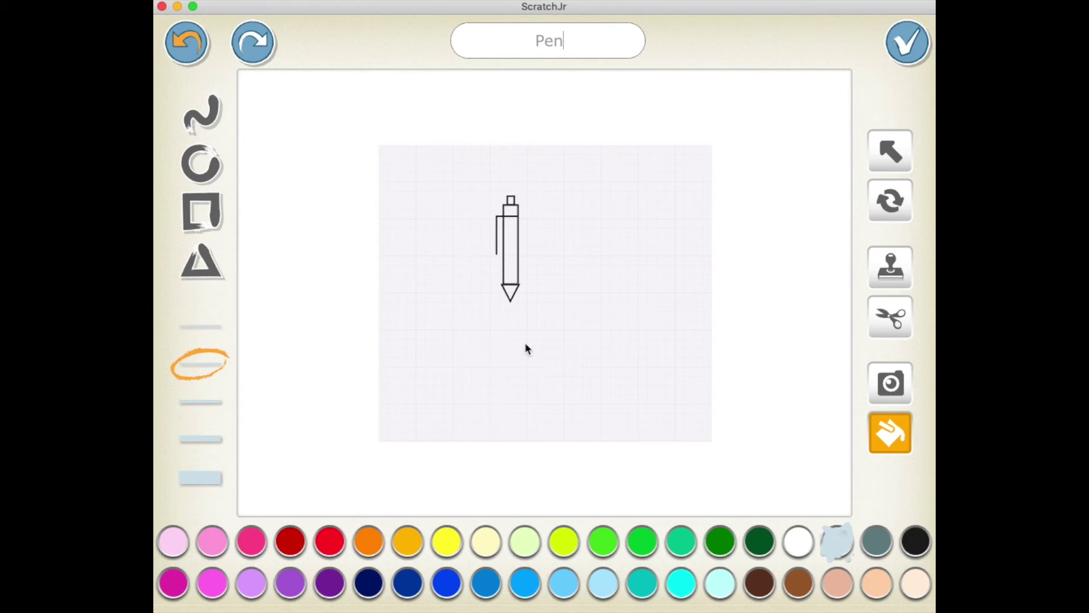
left_click(511, 271)
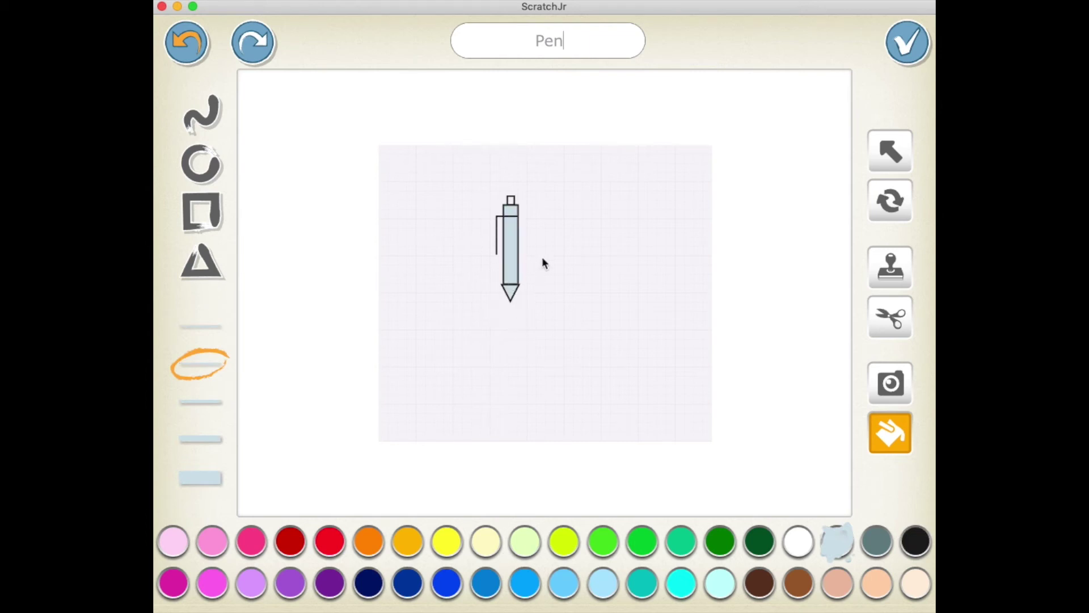
left_click(510, 201)
left_click(905, 45)
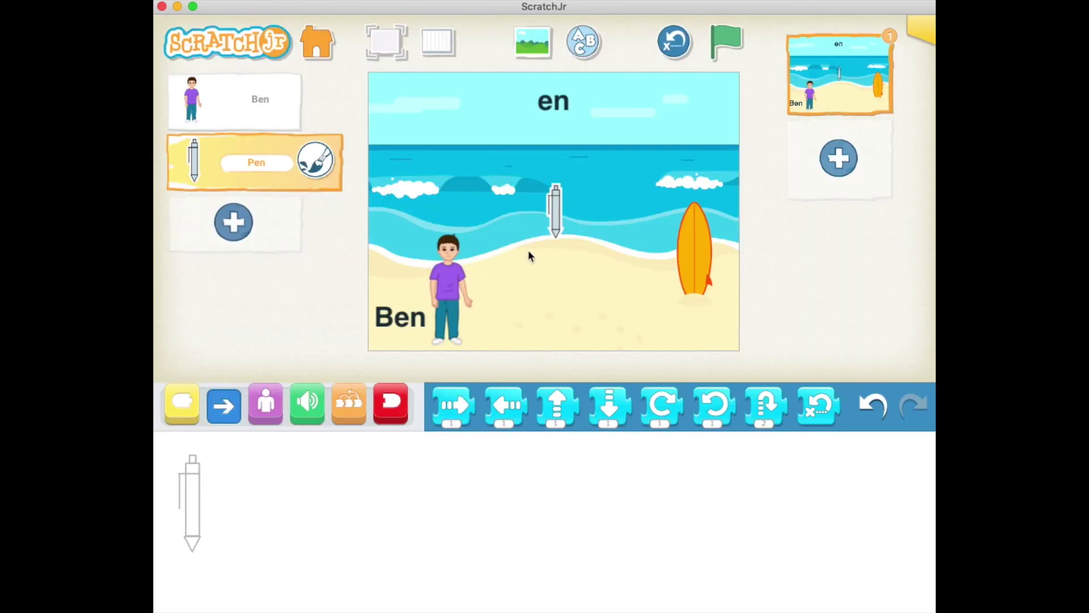
Step: Move the pen beside Ben and place a 'Pen' text label on the sand below it
left_click_drag(556, 216, 504, 289)
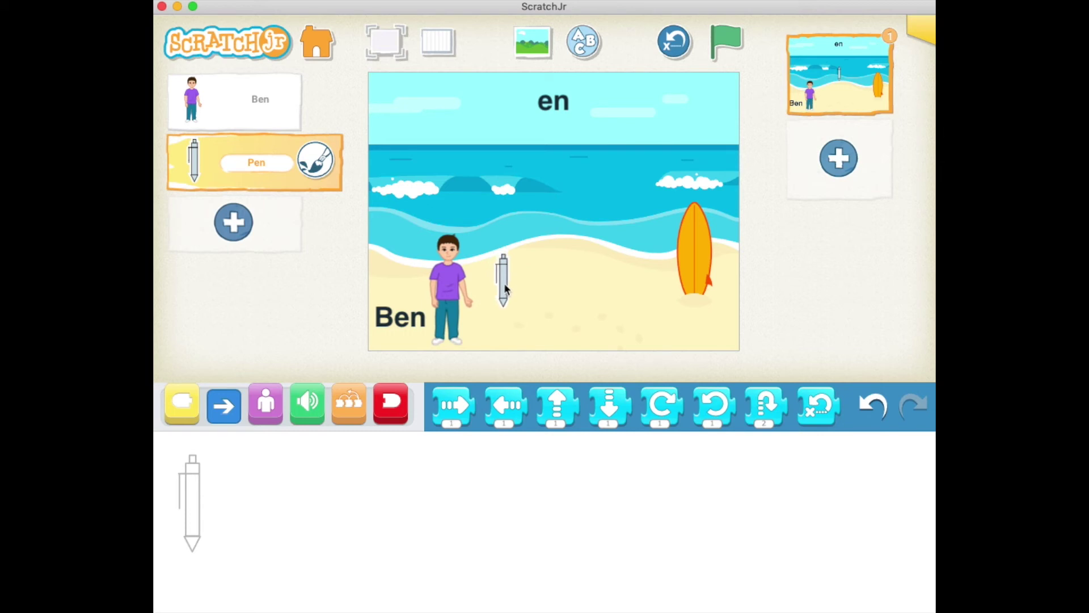
left_click(587, 49)
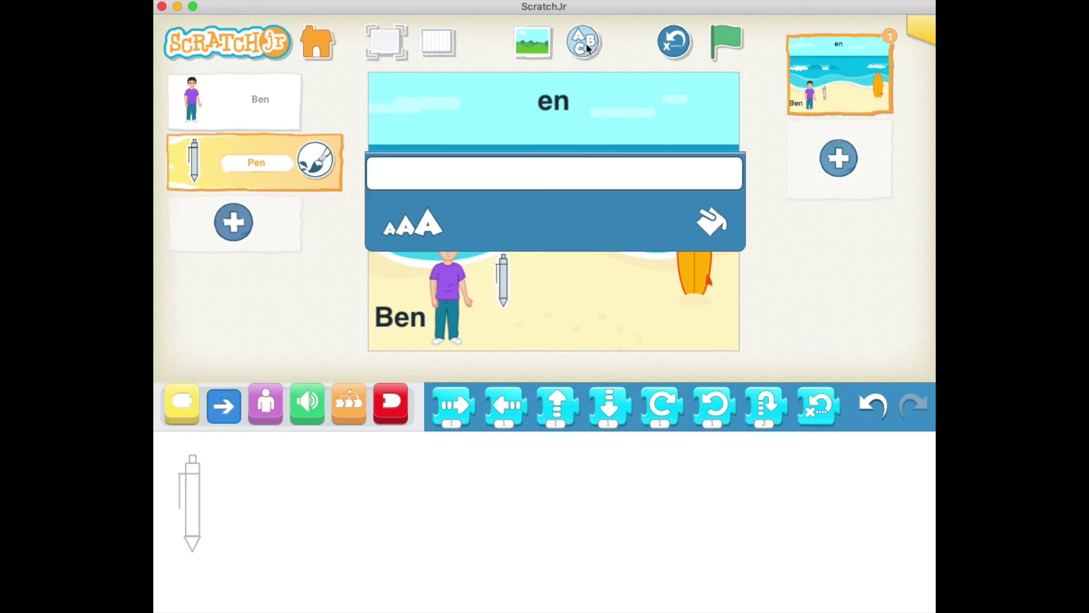
type("Pen")
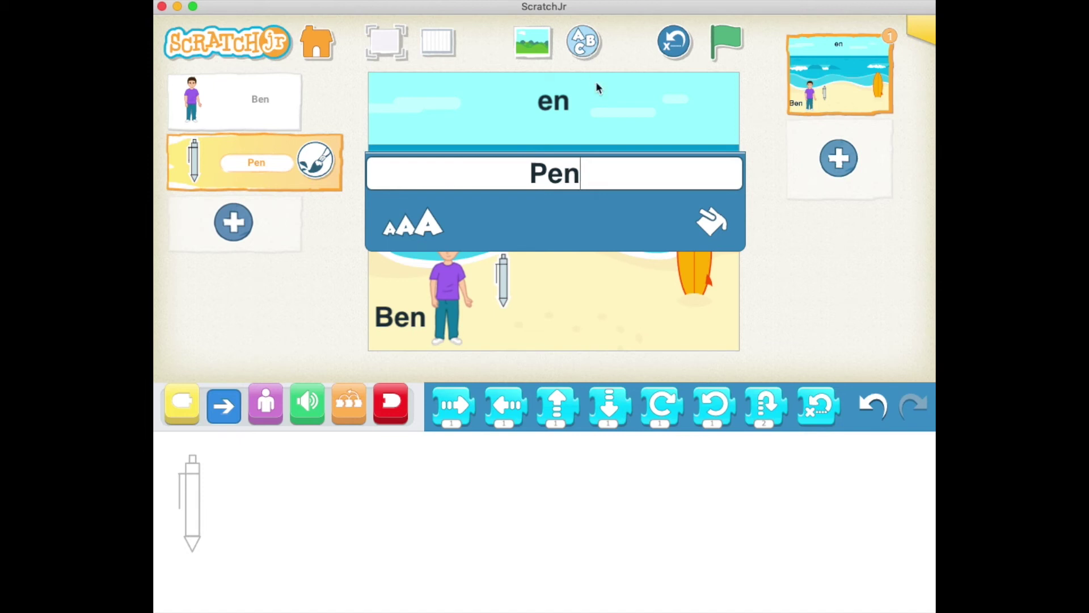
left_click(610, 96)
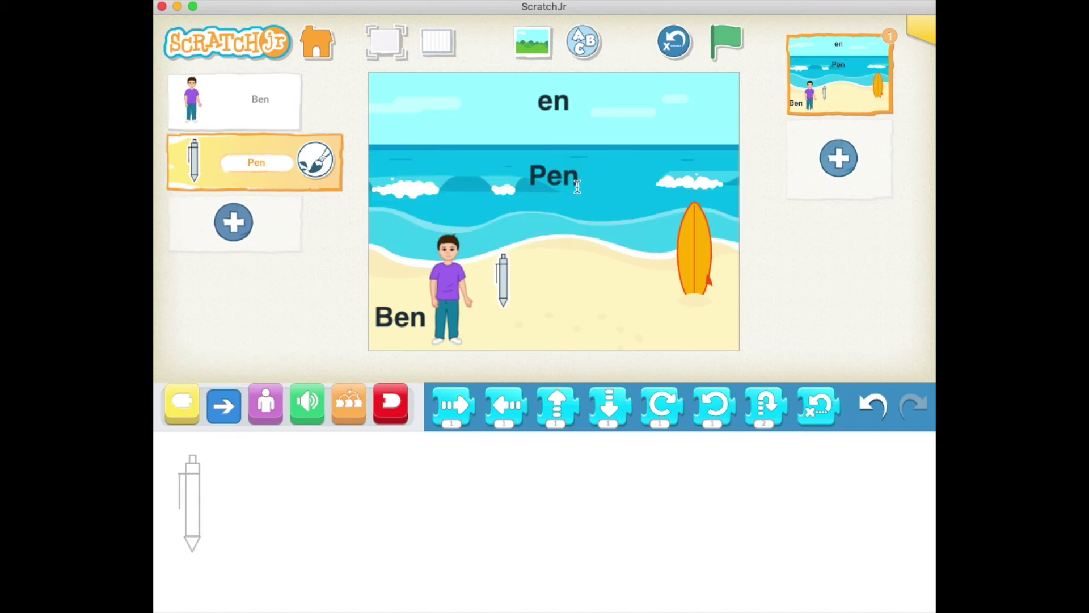
left_click_drag(576, 187, 548, 328)
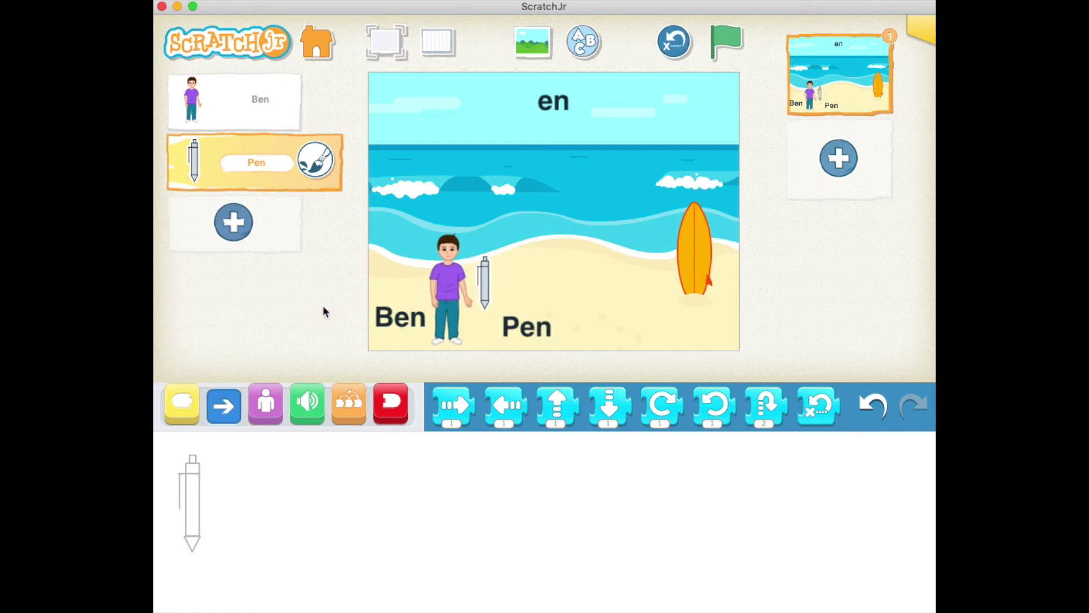
left_click(180, 406)
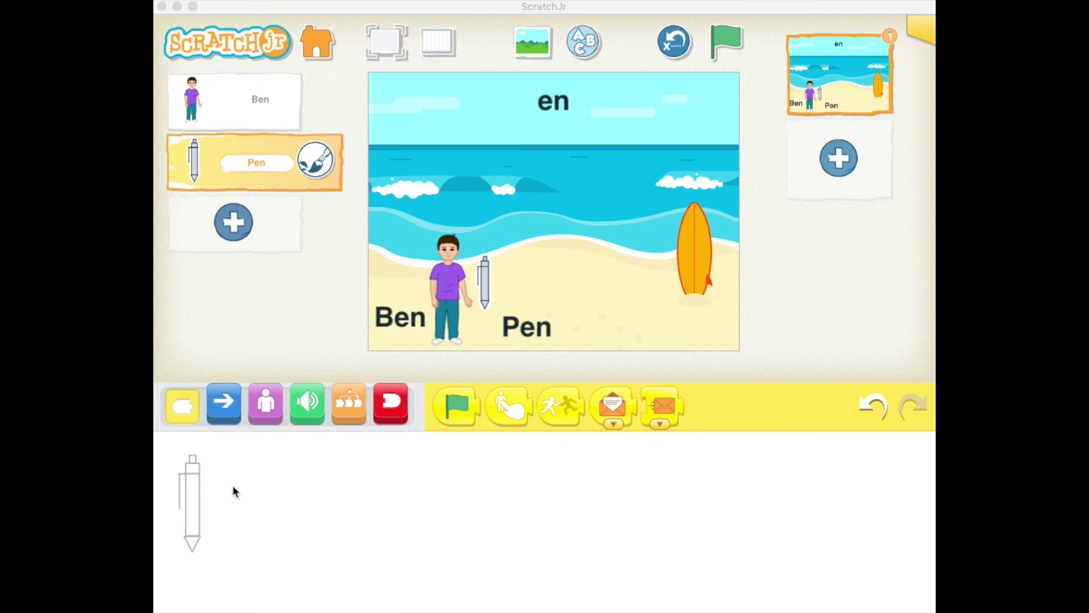
Step: Put a Start on Green Flag block at the beginning of the Pen's script
left_click(463, 412)
mouse_move(462, 411)
left_mouse_down()
mouse_move(414, 455)
mouse_move(458, 415)
left_mouse_up()
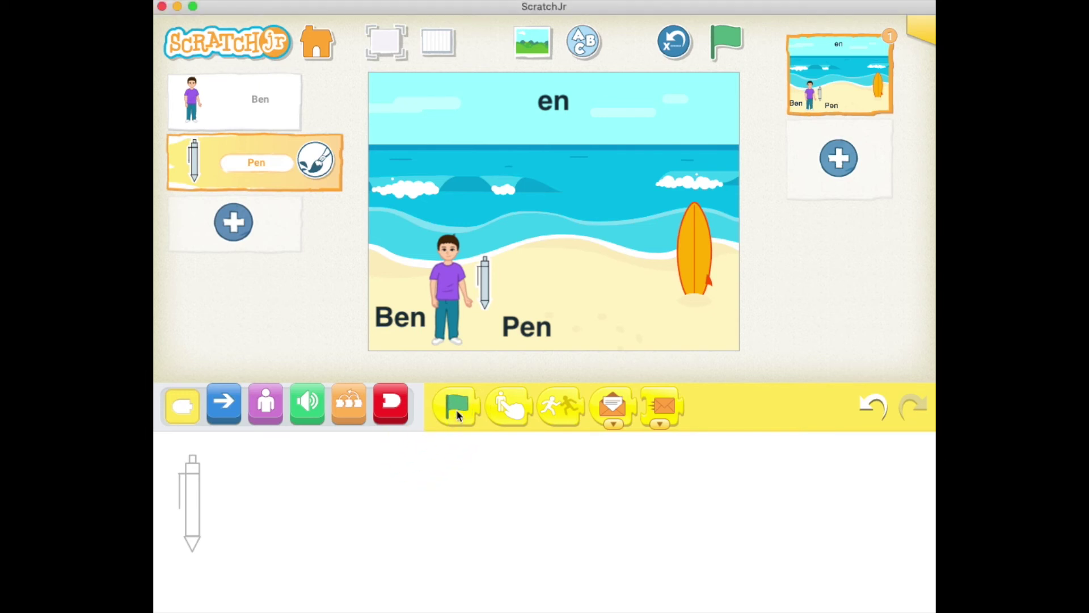
left_click(458, 415)
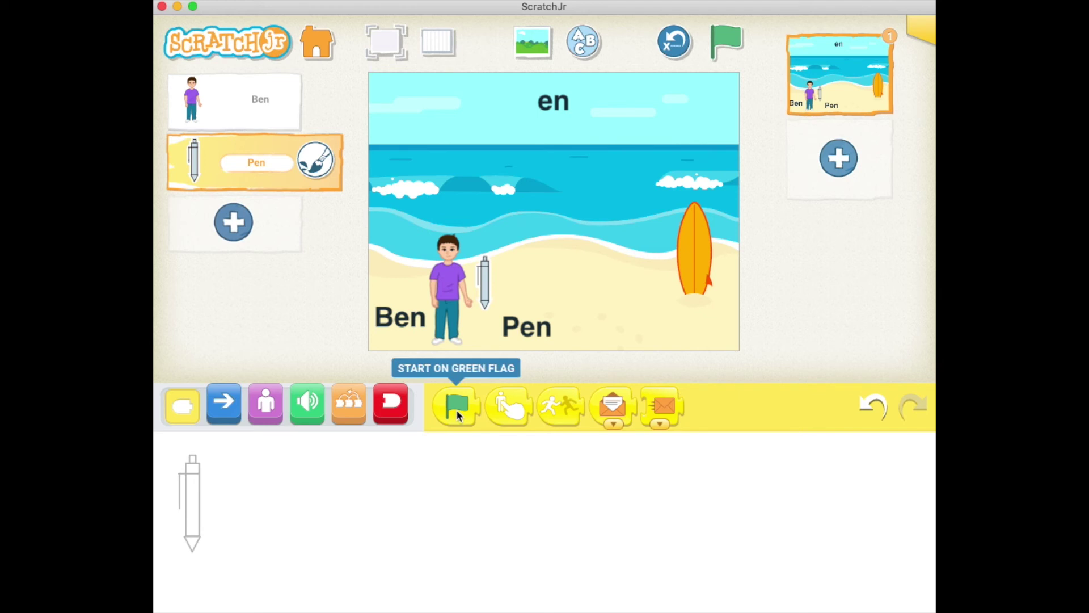
left_click_drag(456, 410, 252, 512)
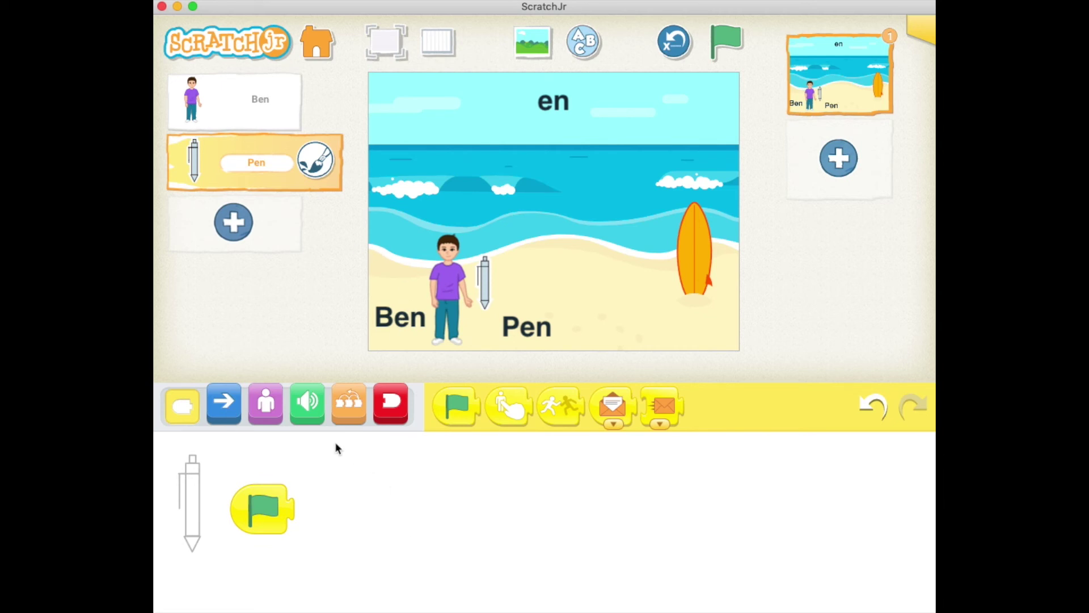
Step: Attach Move Right then Move Up blocks after the flag and test-run the script
left_click(228, 408)
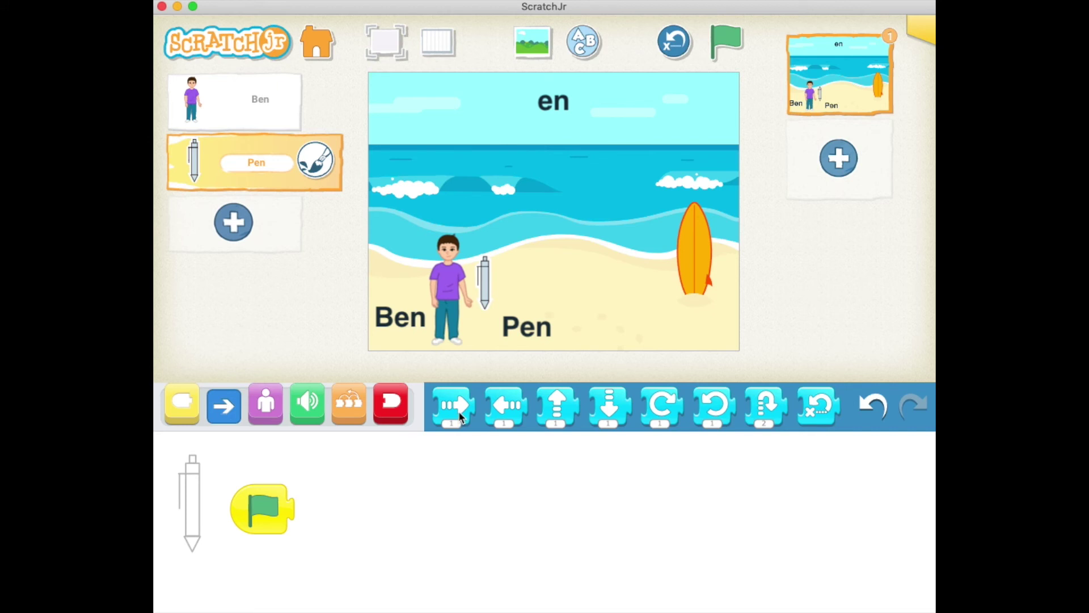
left_click_drag(458, 409, 304, 514)
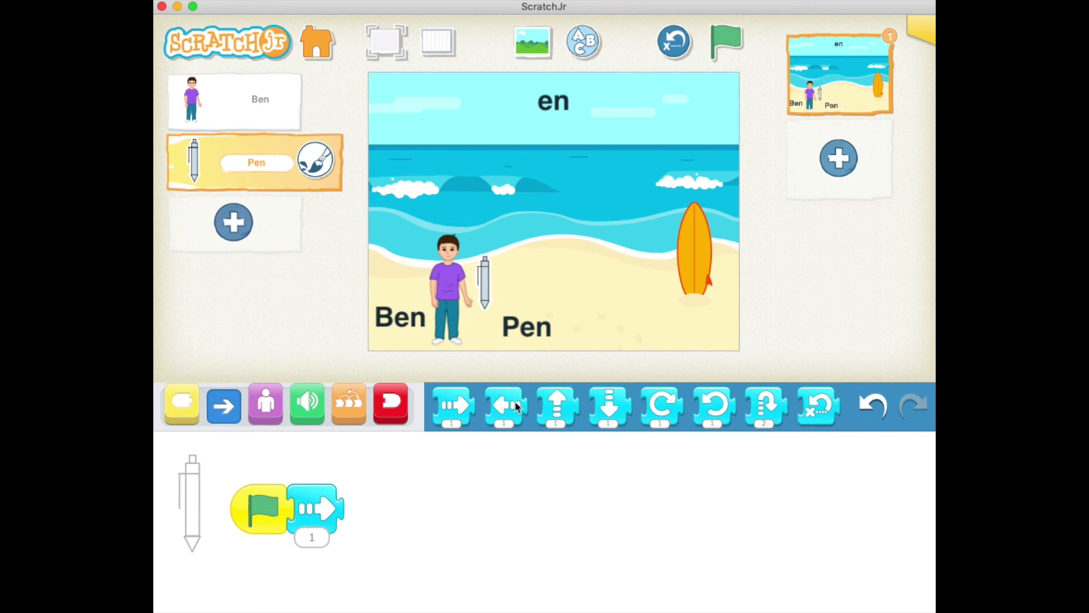
left_click_drag(558, 408, 343, 504)
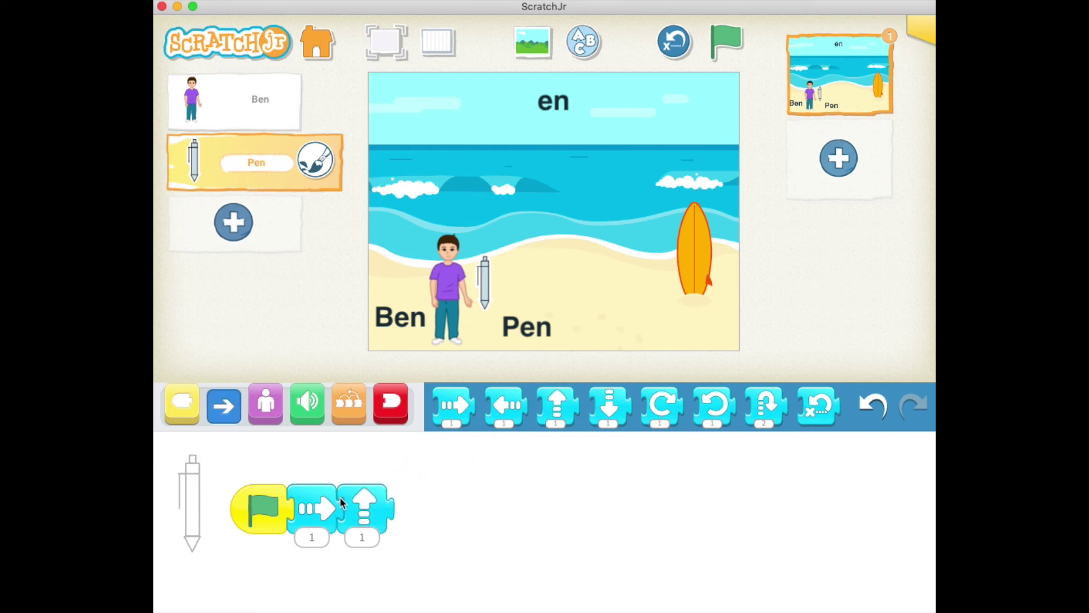
left_click(735, 44)
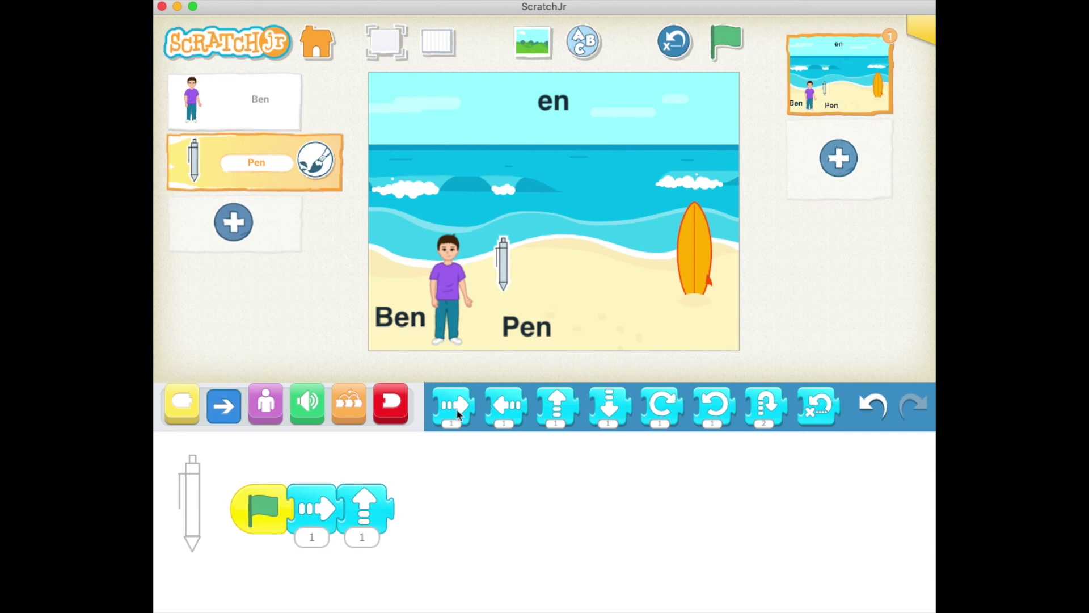
Step: Add three more alternating right and up moves, then reset the pen's position
left_click_drag(454, 404, 407, 515)
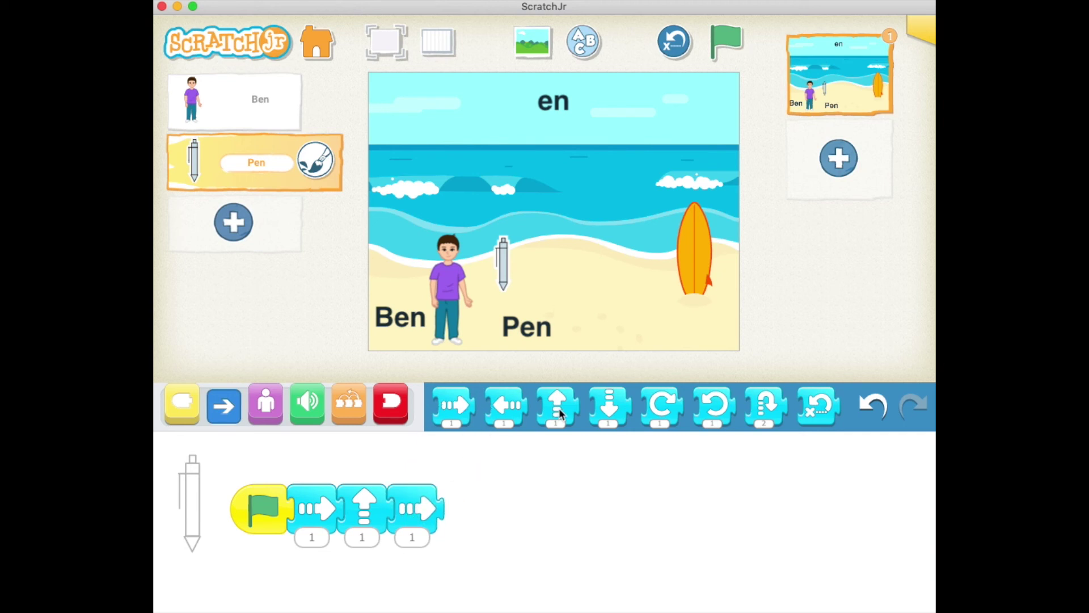
left_click_drag(559, 411, 459, 499)
left_click_drag(460, 410, 510, 505)
left_click_drag(562, 413, 562, 509)
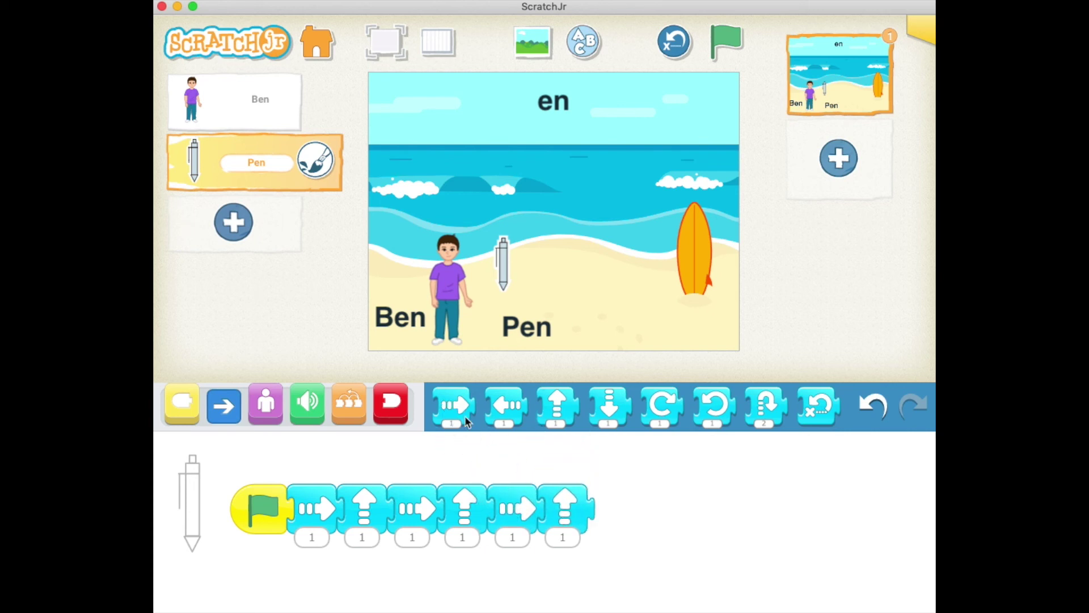
left_click_drag(454, 404, 612, 516)
left_click_drag(558, 404, 669, 513)
left_click(681, 44)
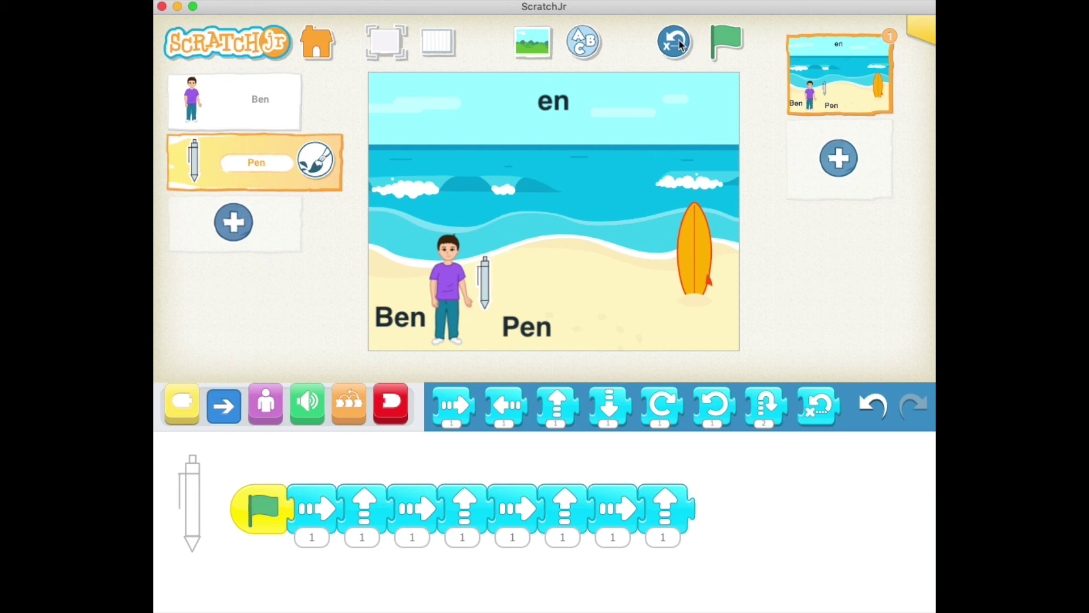
Step: Append two more right-and-up move pairs for six each, then reset and rerun
left_click(731, 42)
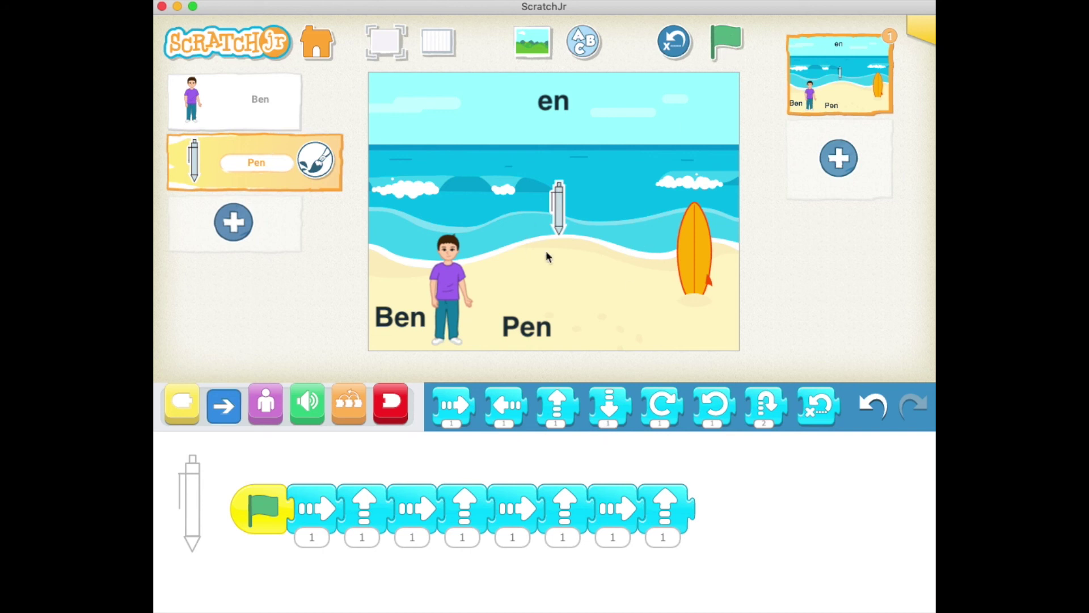
left_click_drag(446, 410, 717, 508)
left_click_drag(553, 408, 760, 503)
left_click_drag(457, 406, 817, 507)
left_click_drag(547, 406, 859, 510)
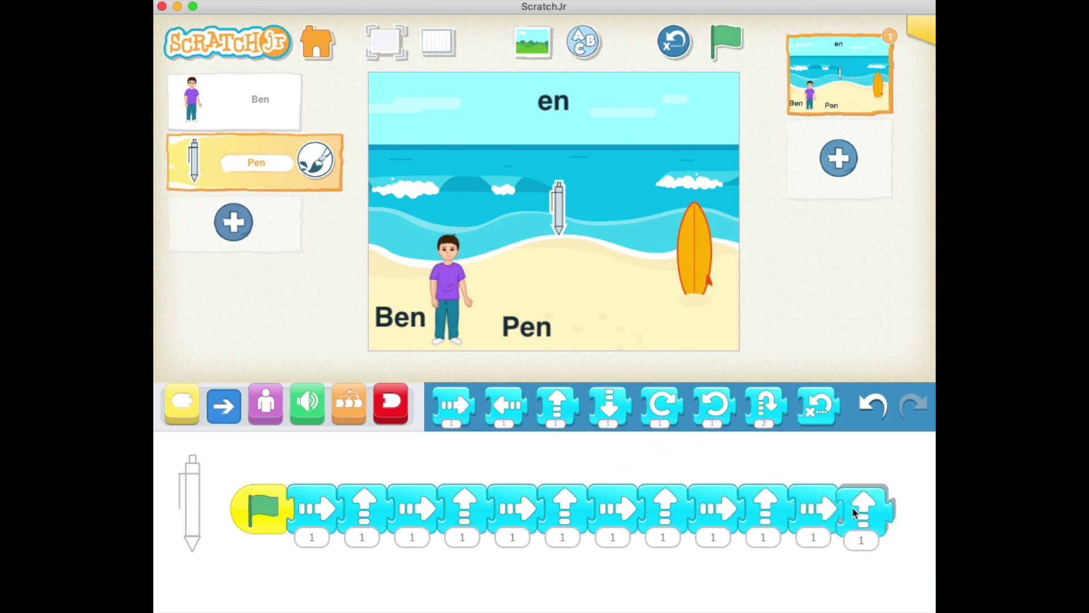
left_click(683, 44)
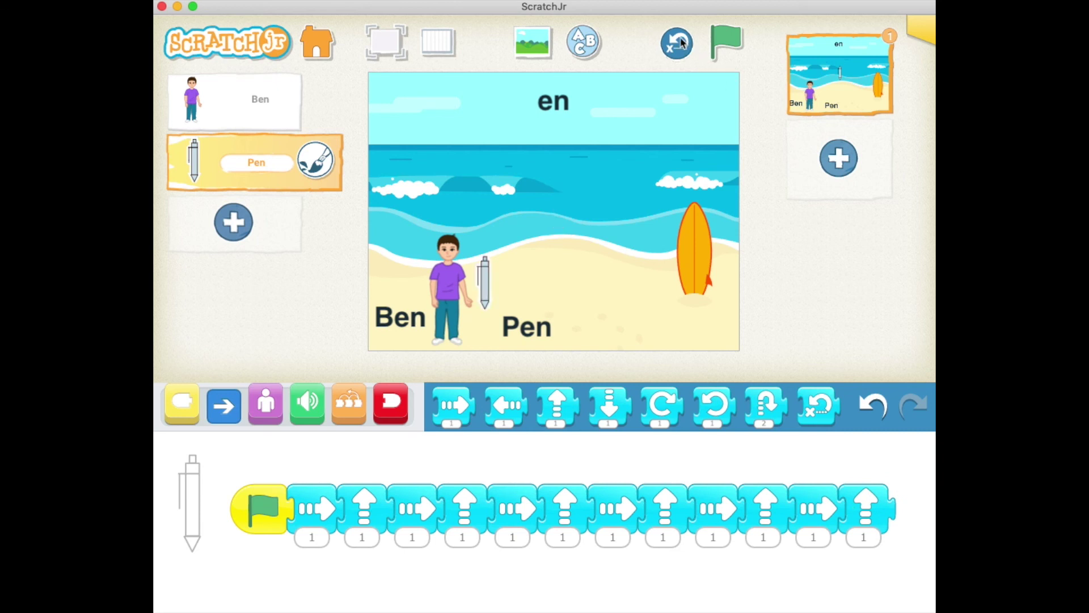
left_click(731, 49)
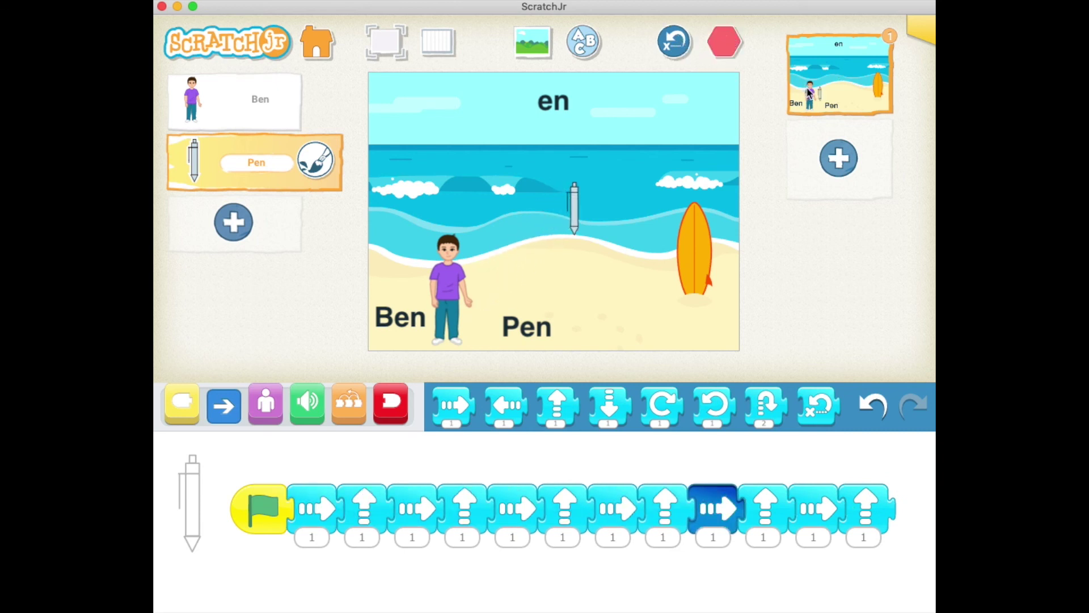